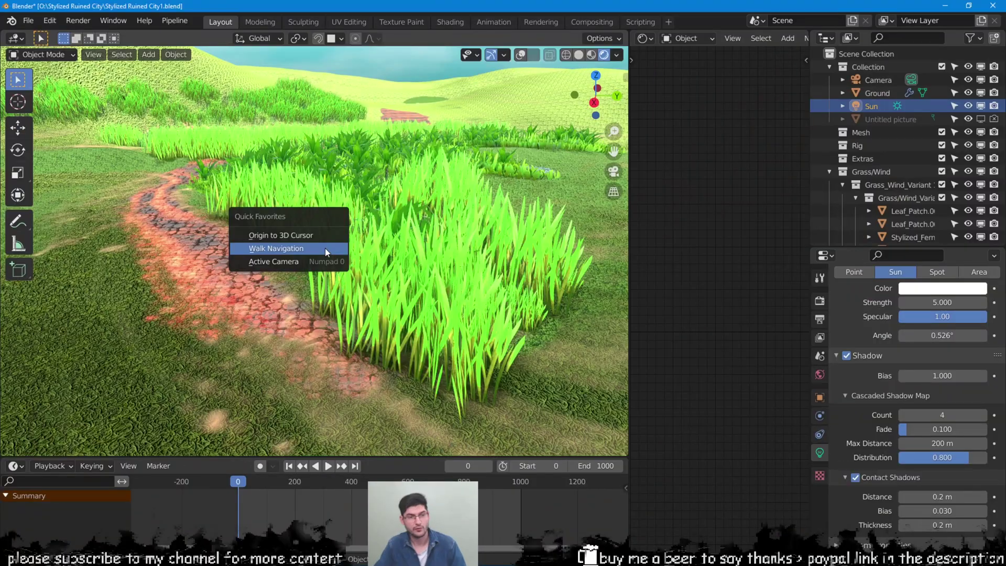
Step: Explore the scene with Walk Navigation along the cobblestone path, examining its stone texture and the grass beside it
{"action": "left_click", "coordinate": [325, 248]}
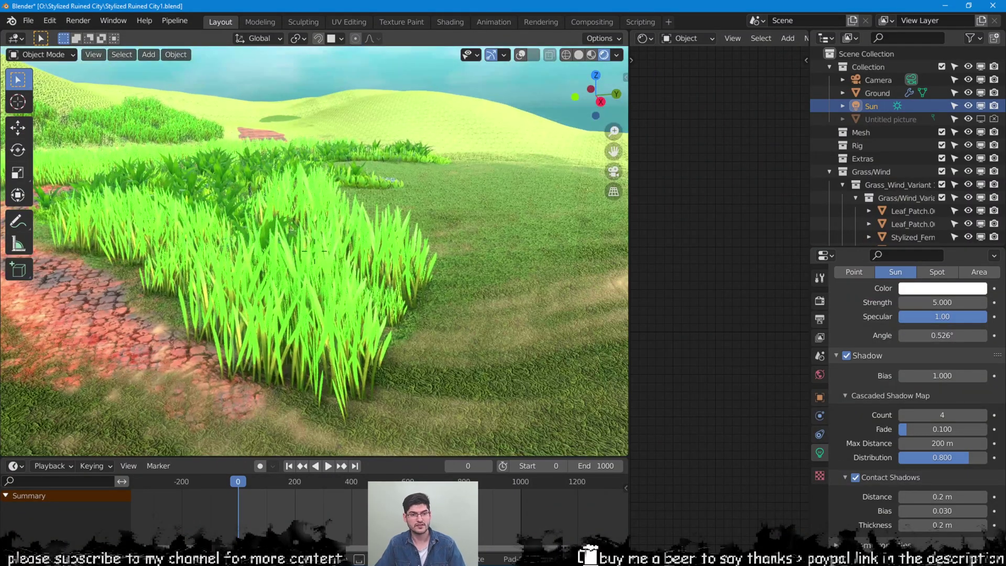
{"action": "key", "text": "w"}
{"action": "key", "text": "a"}
{"action": "key", "text": "w"}
{"action": "key", "text": "a"}
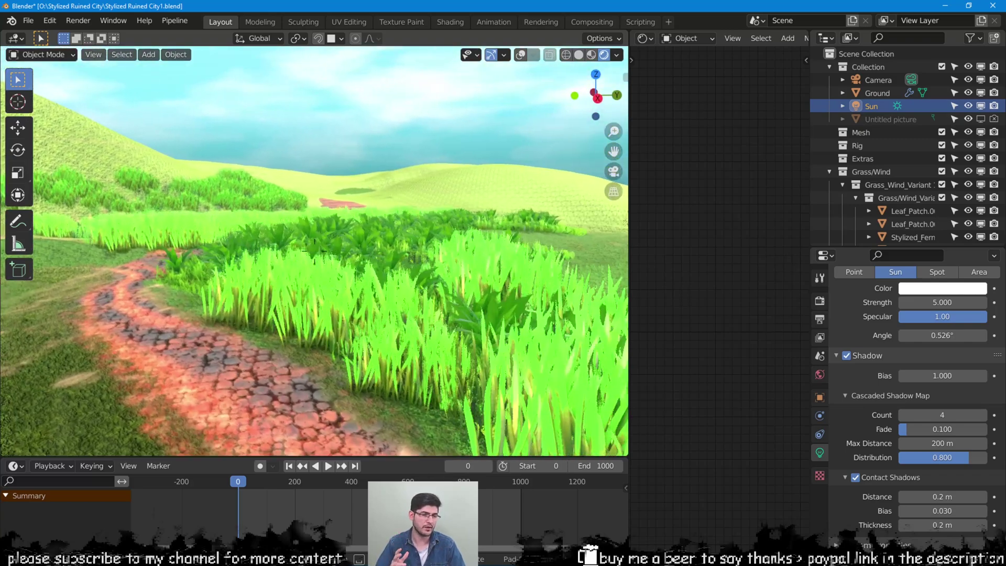
{"action": "key", "text": "w"}
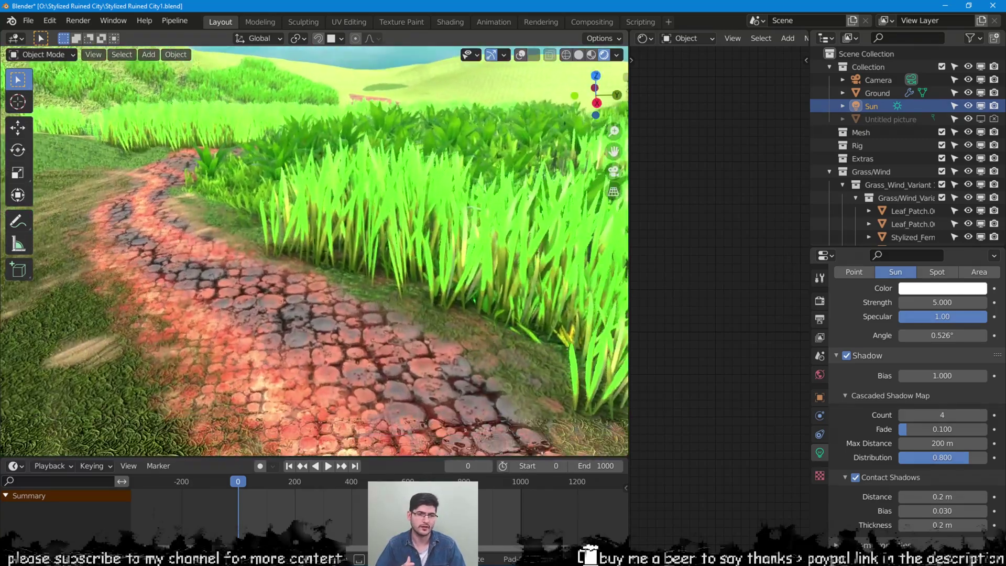
{"action": "key", "text": "w"}
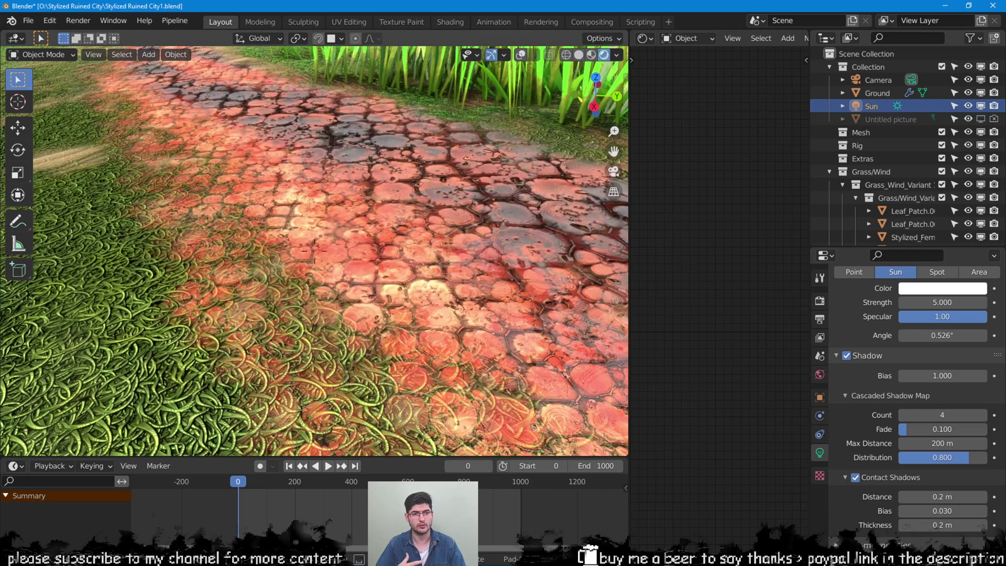
{"action": "key", "text": "w"}
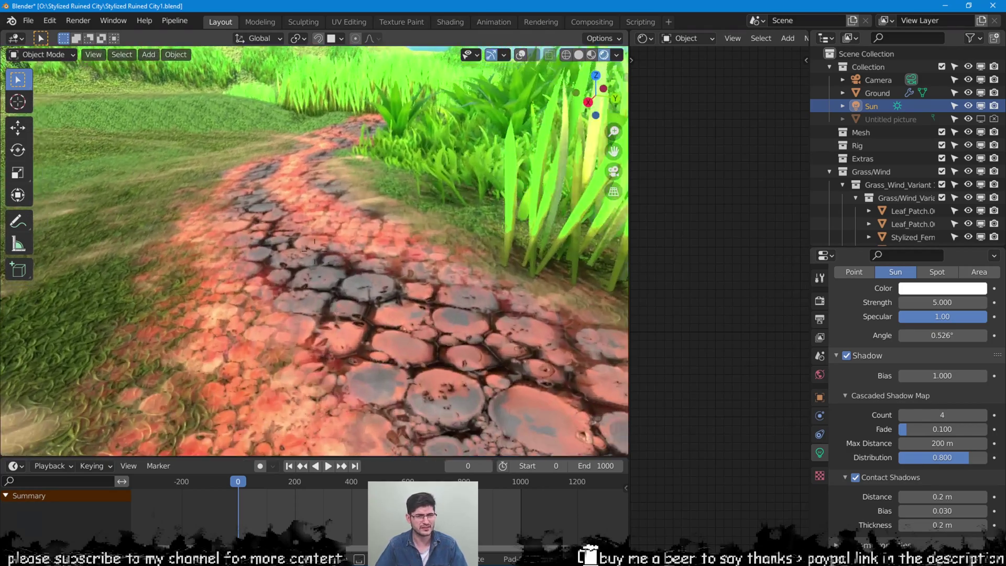
{"action": "key", "text": "s"}
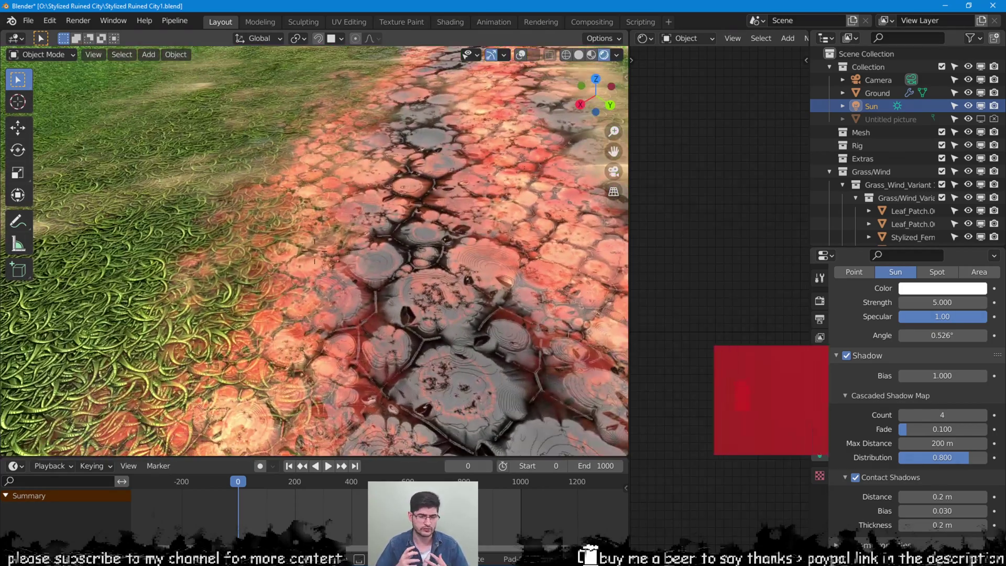
{"action": "key", "text": "w"}
{"action": "key", "text": "w"}
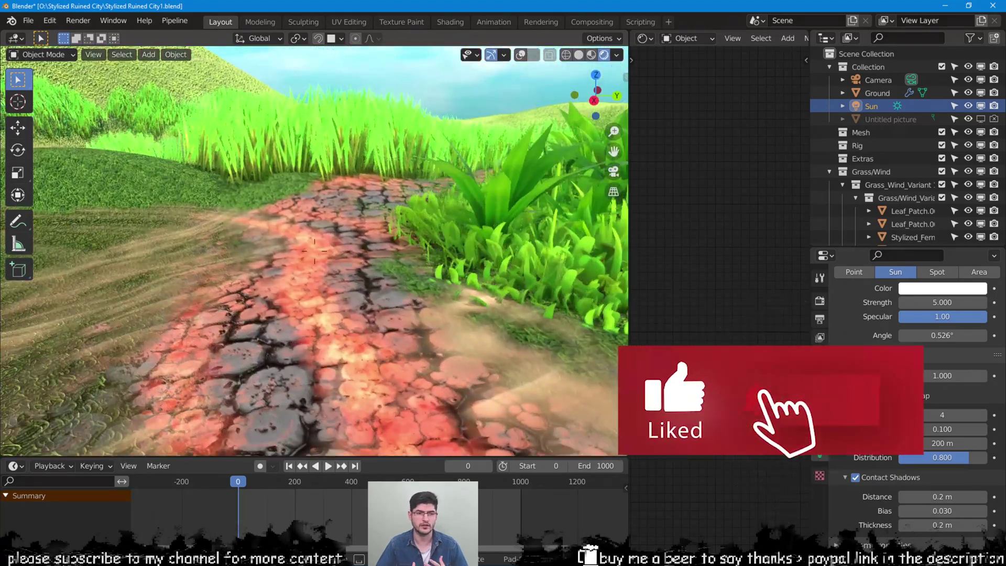
{"action": "key", "text": "w"}
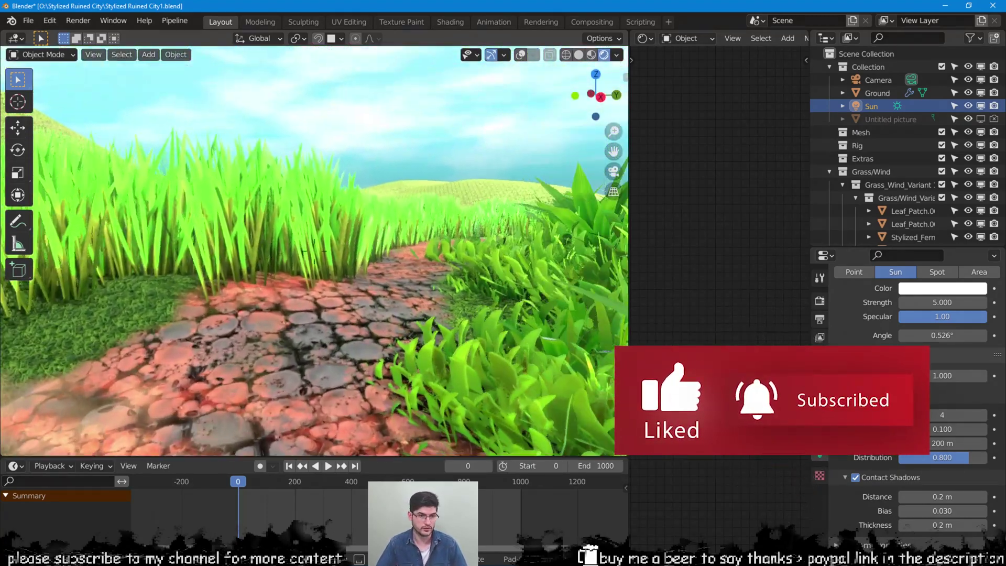
{"action": "key", "text": "w"}
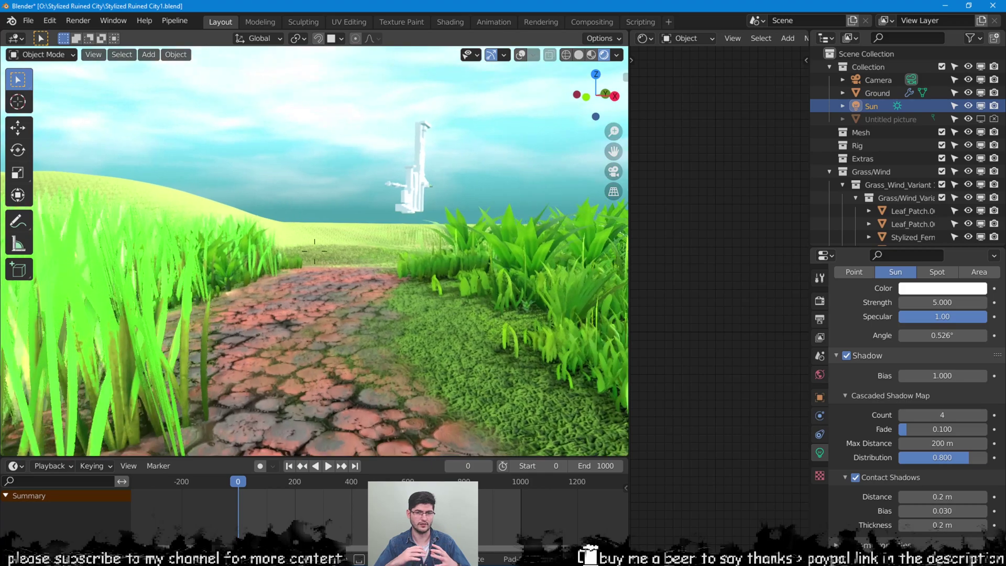
Step: Walk along the winding path and over to the pond, examining the hills, sandy shore and water surface
{"action": "key", "text": "w"}
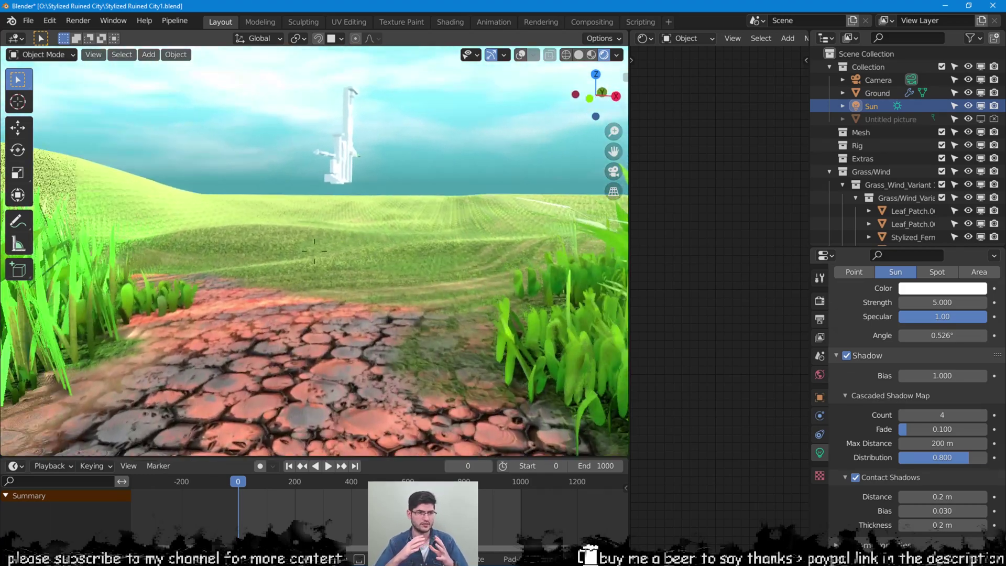
{"action": "key", "text": "w"}
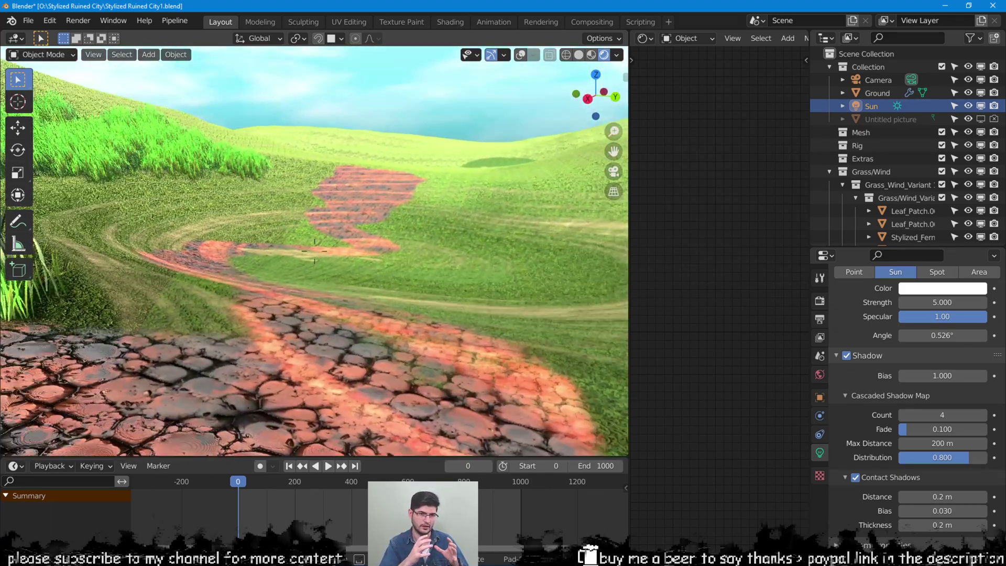
{"action": "key", "text": "w"}
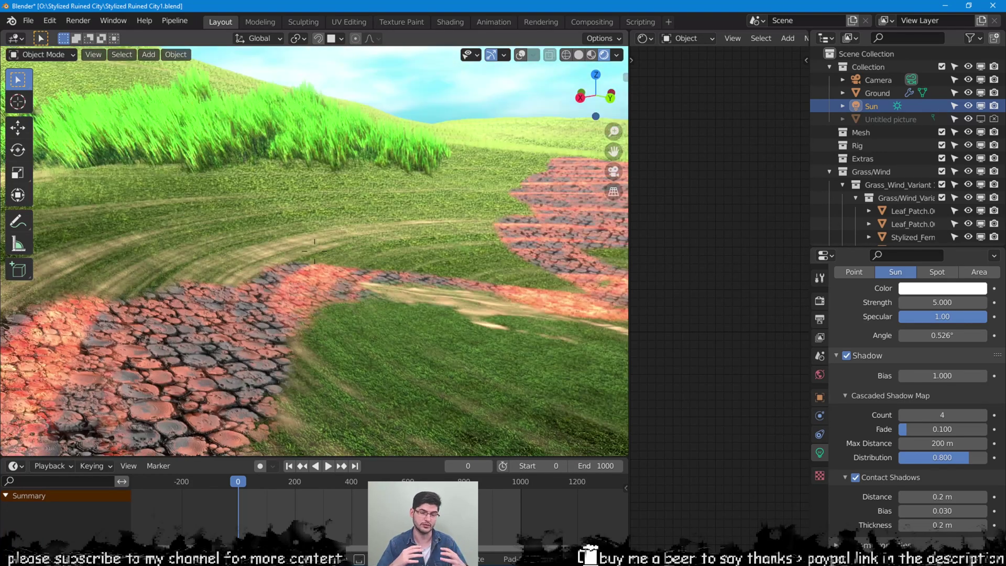
{"action": "key", "text": "e"}
{"action": "key", "text": "w"}
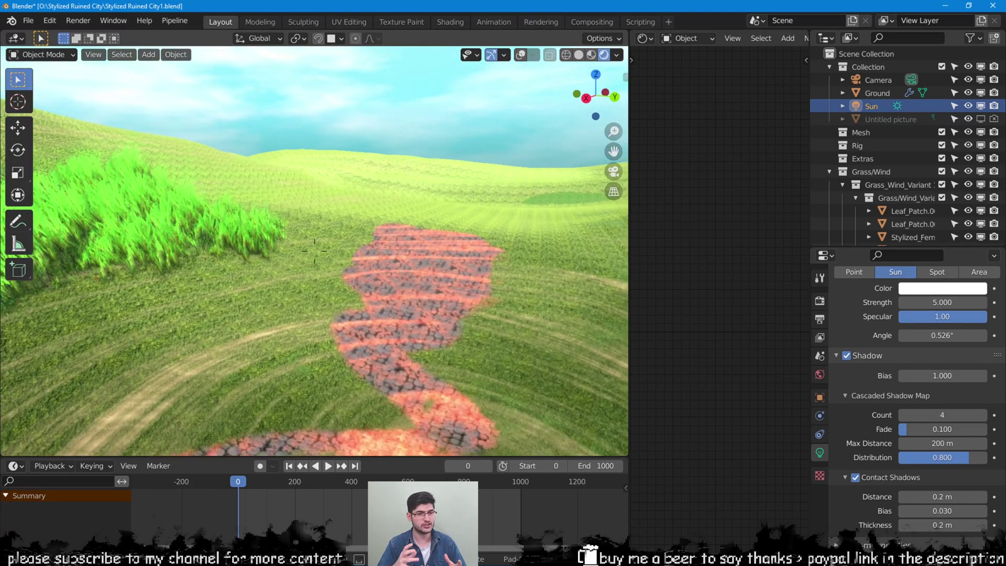
{"action": "key", "text": "w"}
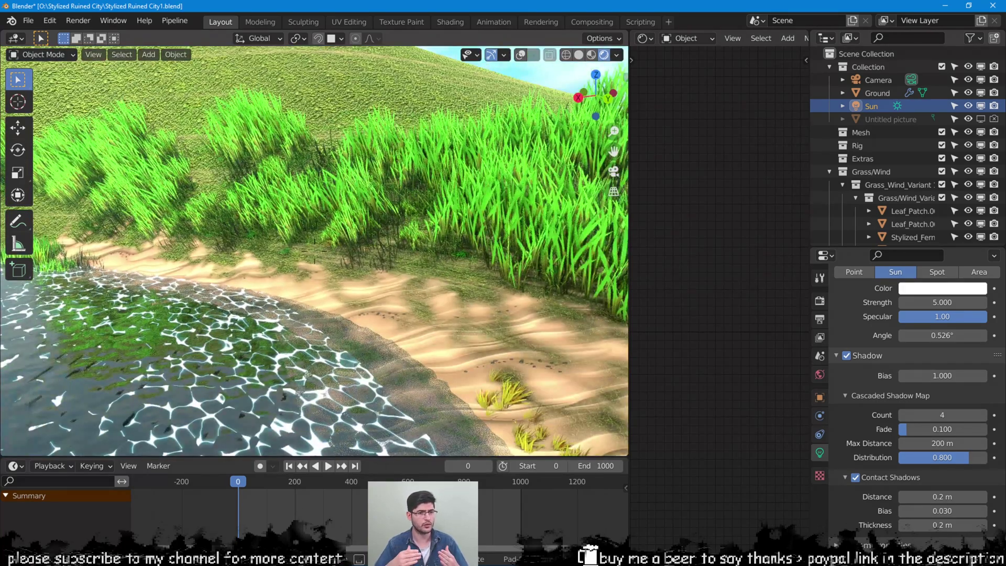
{"action": "key", "text": "w"}
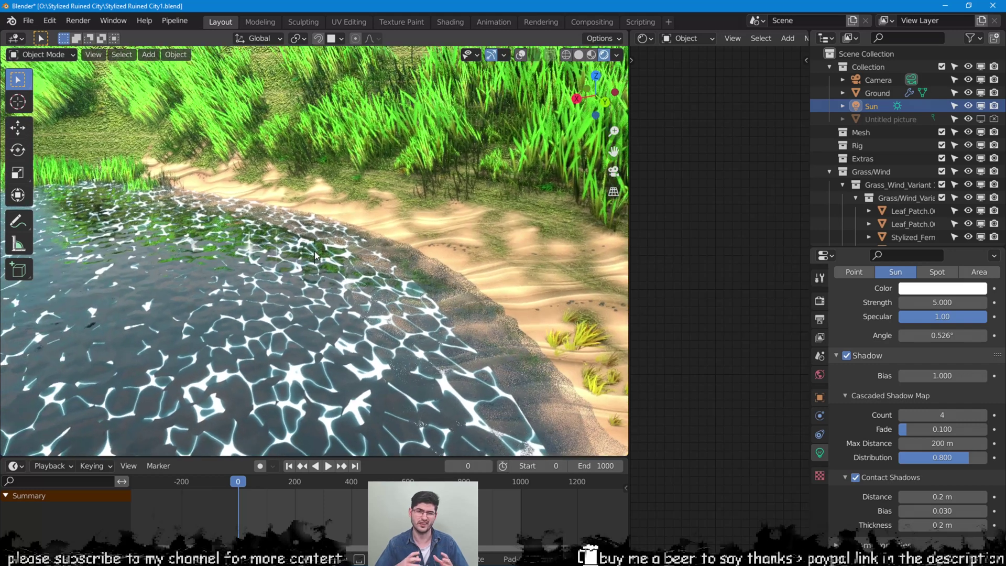
{"action": "left_click", "coordinate": [348, 244]}
Step: Play the animation and walk around the pond, examining the moving water, the sandy bank and the surrounding grass
{"action": "key", "text": "space"}
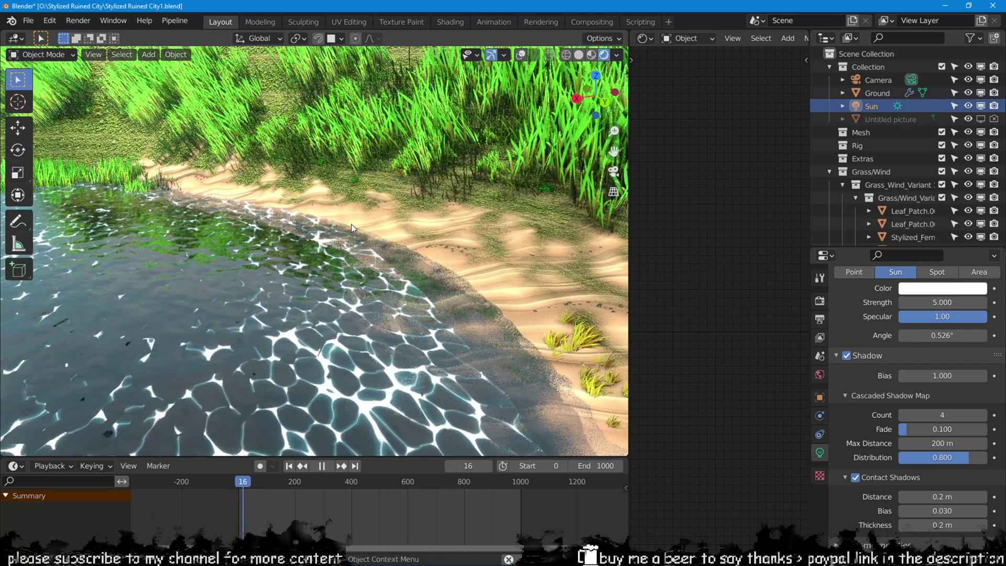
{"action": "key", "text": "q"}
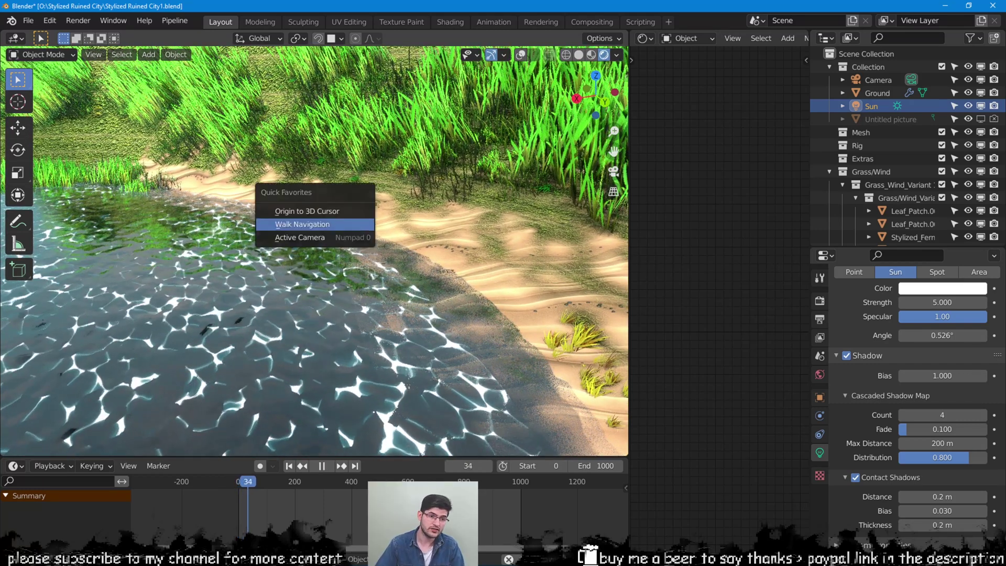
{"action": "left_click", "coordinate": [351, 224]}
{"action": "key", "text": "w"}
{"action": "key", "text": "w"}
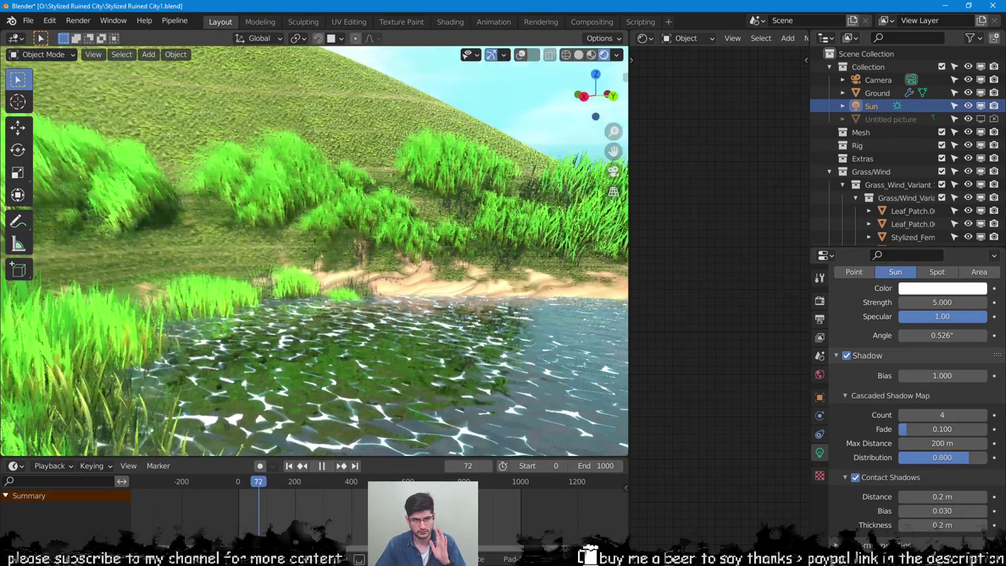
{"action": "key", "text": "s"}
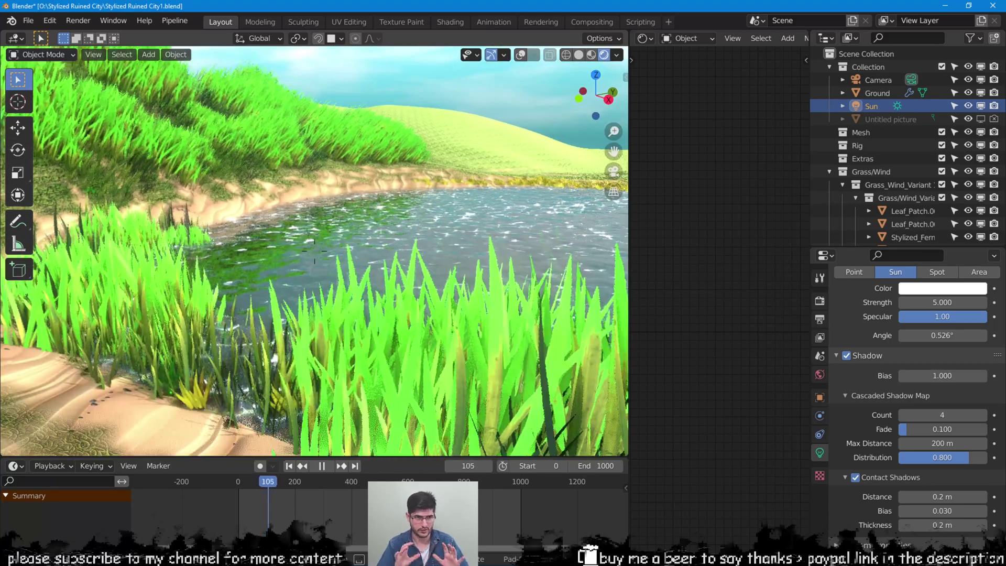
{"action": "key", "text": "a"}
{"action": "key", "text": "a"}
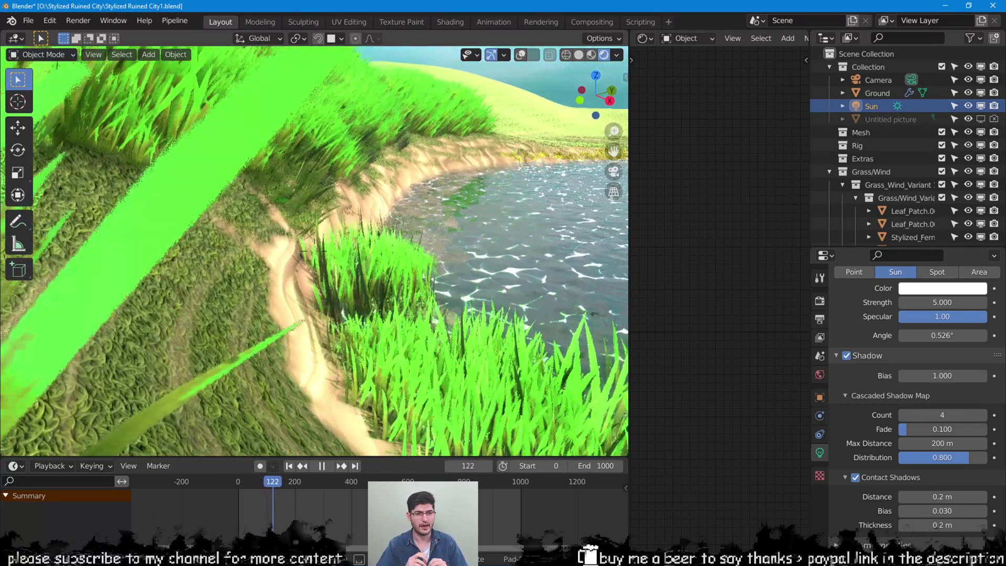
{"action": "key", "text": "a"}
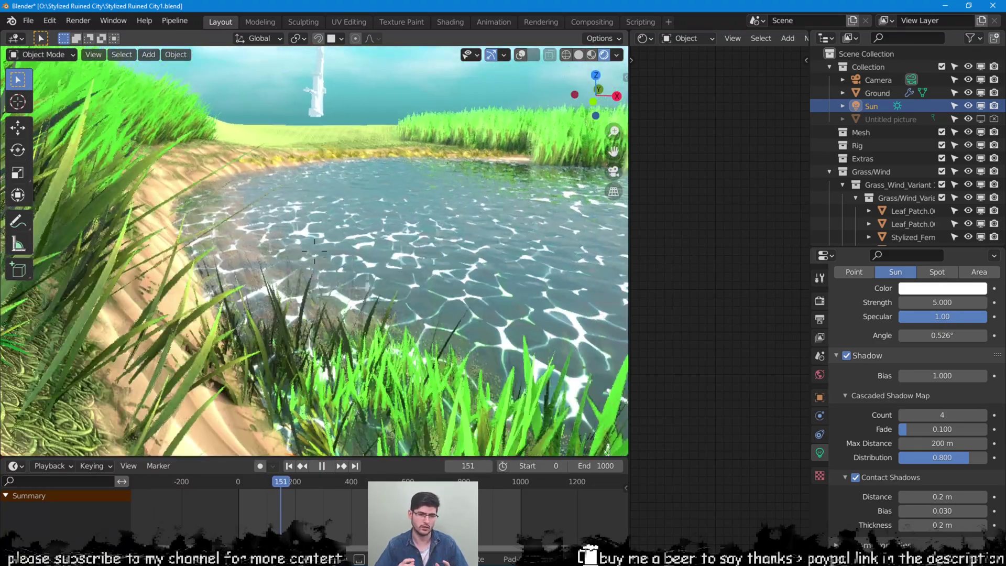
{"action": "key", "text": "a"}
{"action": "key", "text": "e"}
{"action": "mouse_move", "coordinate": [315, 252]}
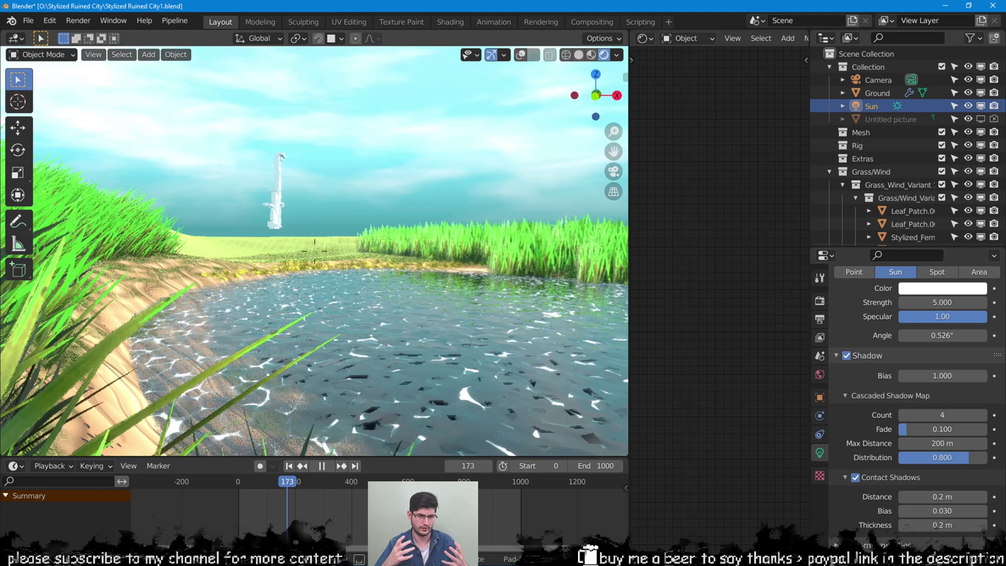
{"action": "key", "text": "w"}
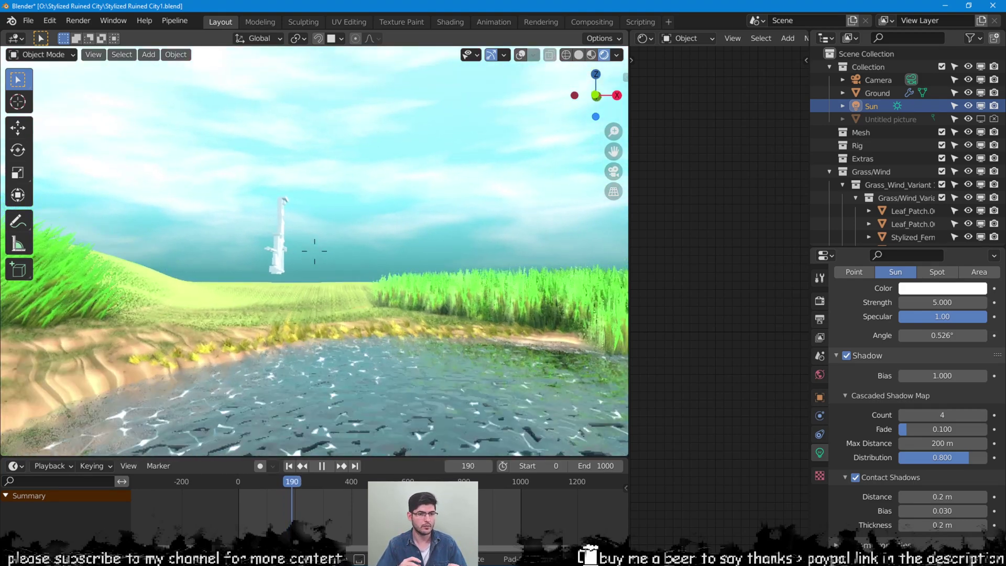
{"action": "key", "text": "w"}
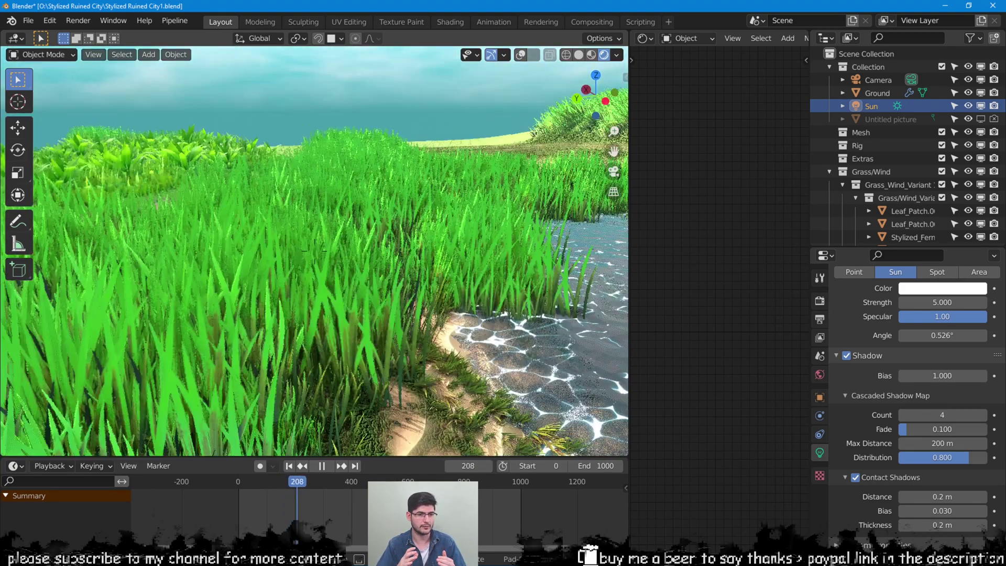
Step: Fly above the terrain to examine the overall layout of the pond, the stream, the path and the vegetation
{"action": "key", "text": "s"}
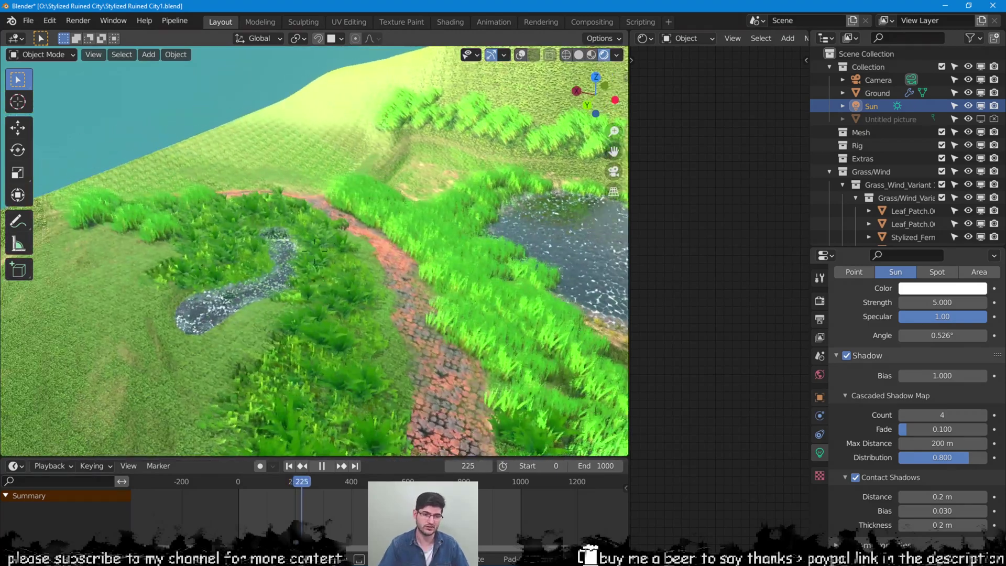
{"action": "key", "text": "a"}
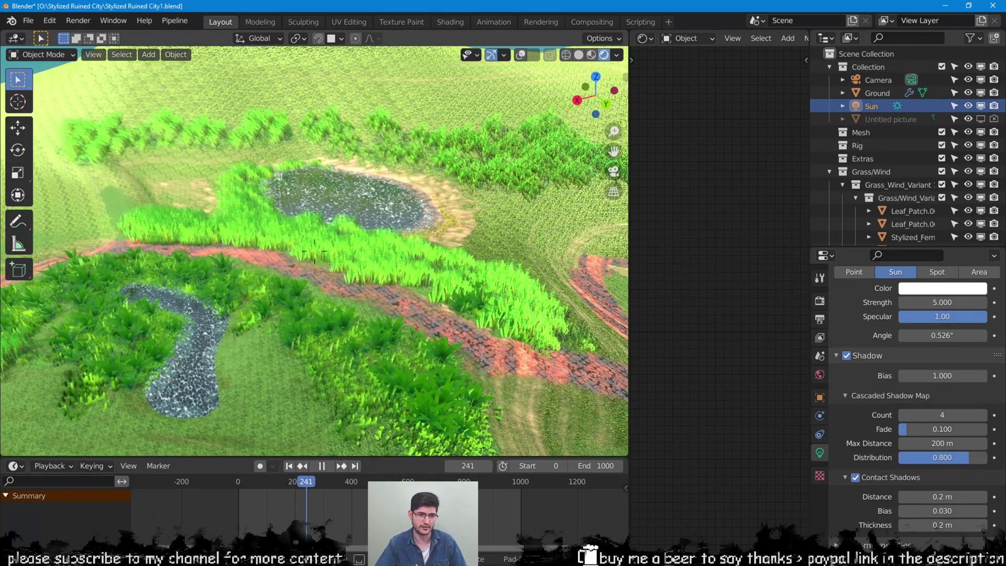
{"action": "key", "text": "a"}
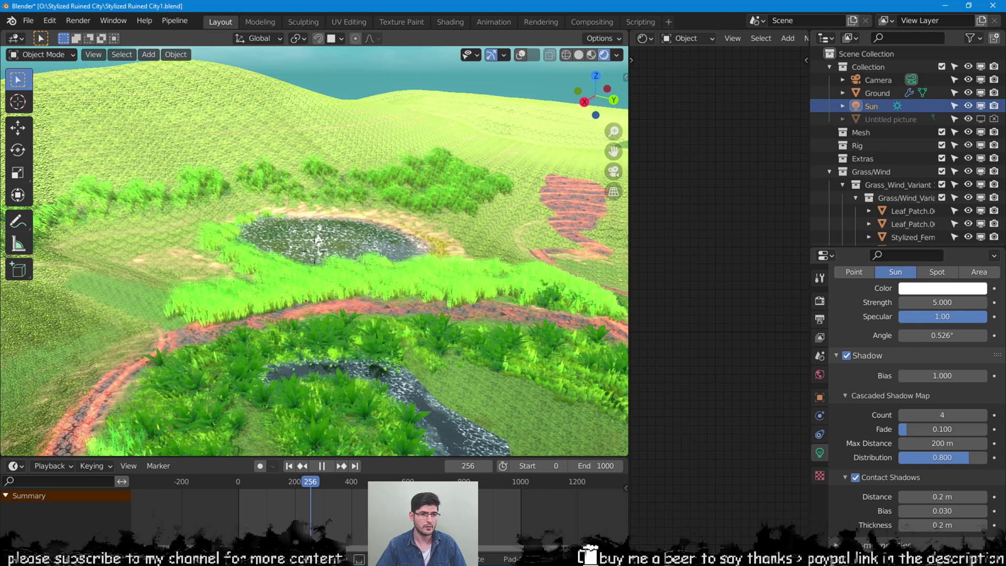
{"action": "key", "text": "a"}
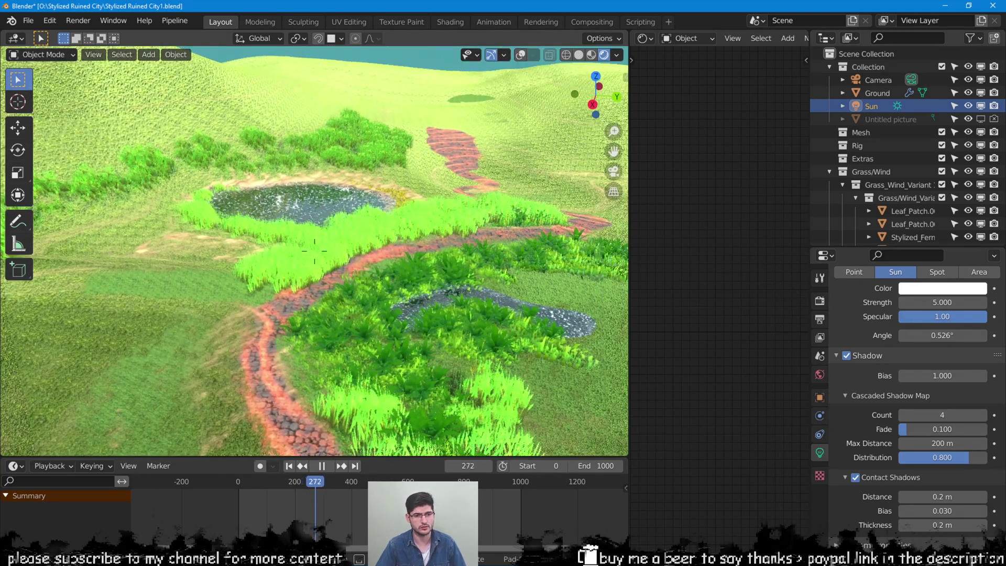
{"action": "key", "text": "a"}
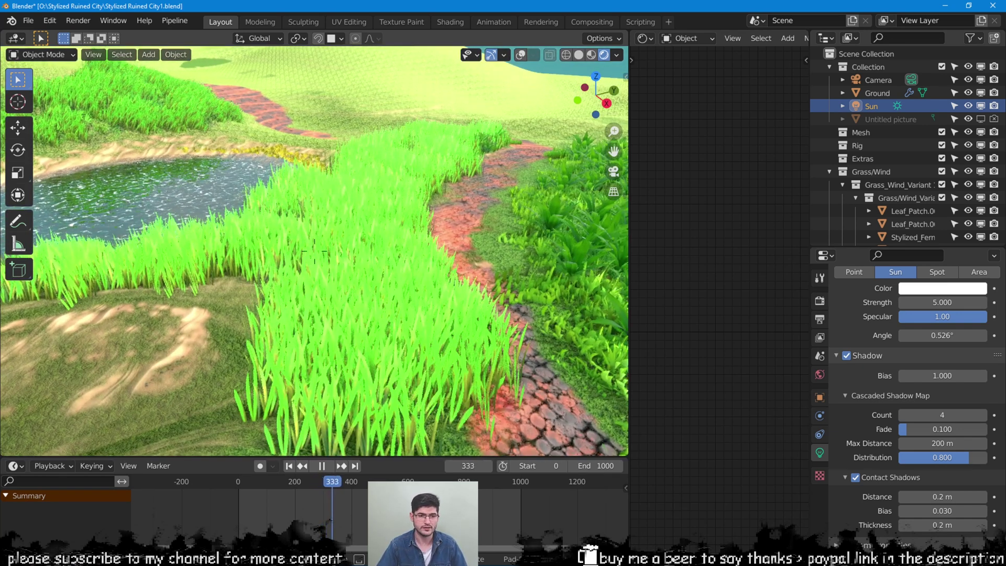
Step: Fly down to the path's edge and examine the sandy ground, tall grass and leafy plants from ground level
{"action": "key", "text": "w"}
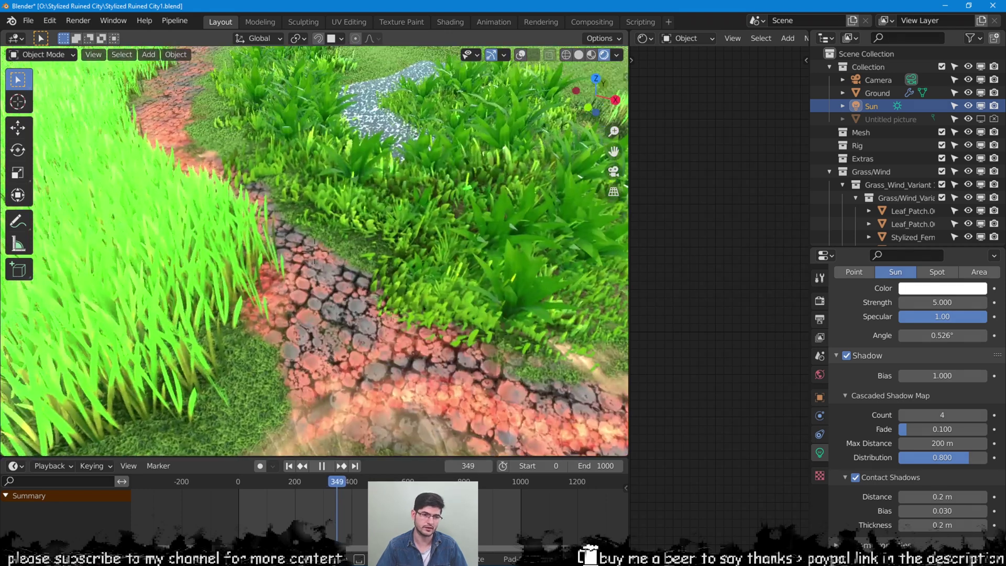
{"action": "key", "text": "q"}
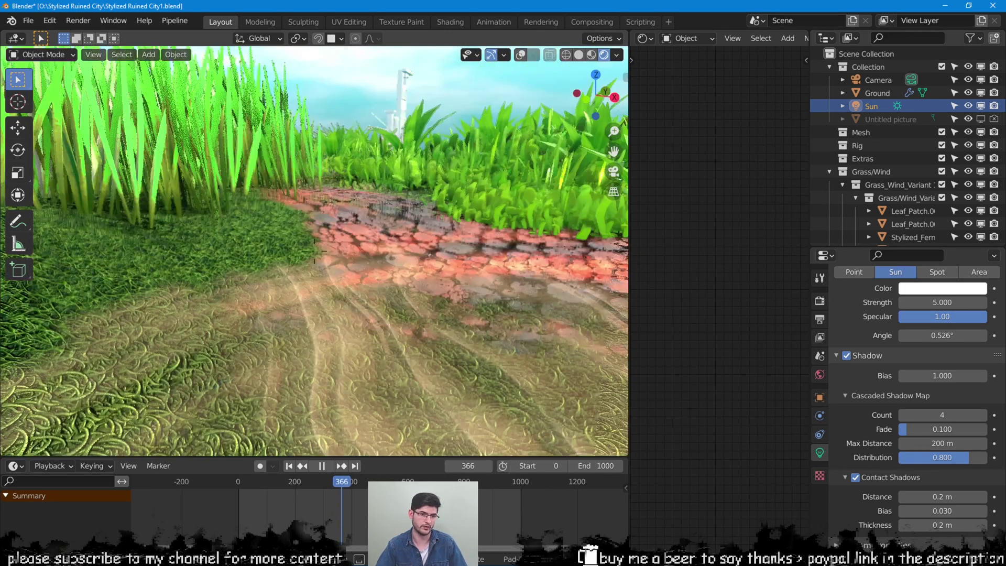
{"action": "key", "text": "w"}
{"action": "key", "text": "w"}
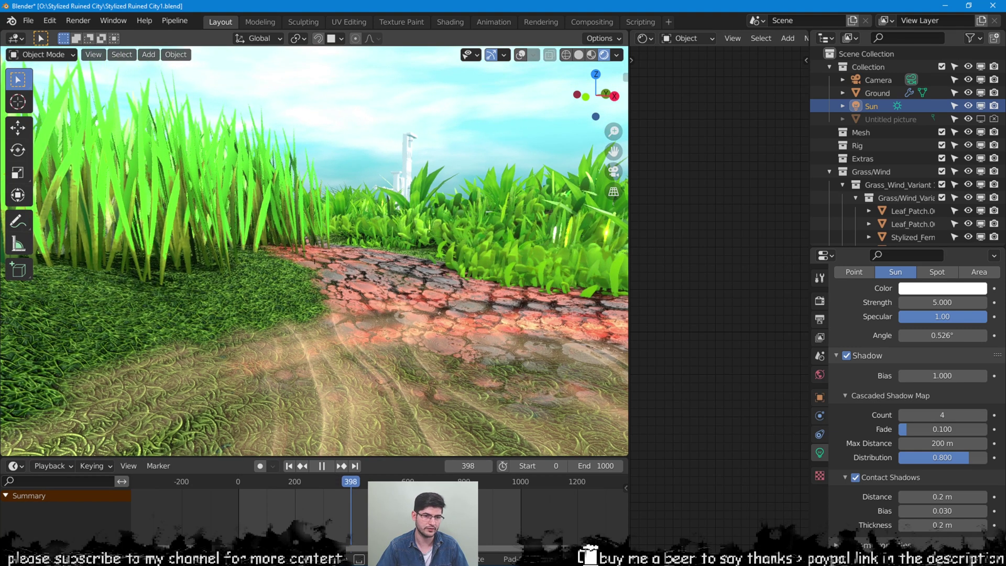
{"action": "key", "text": "w"}
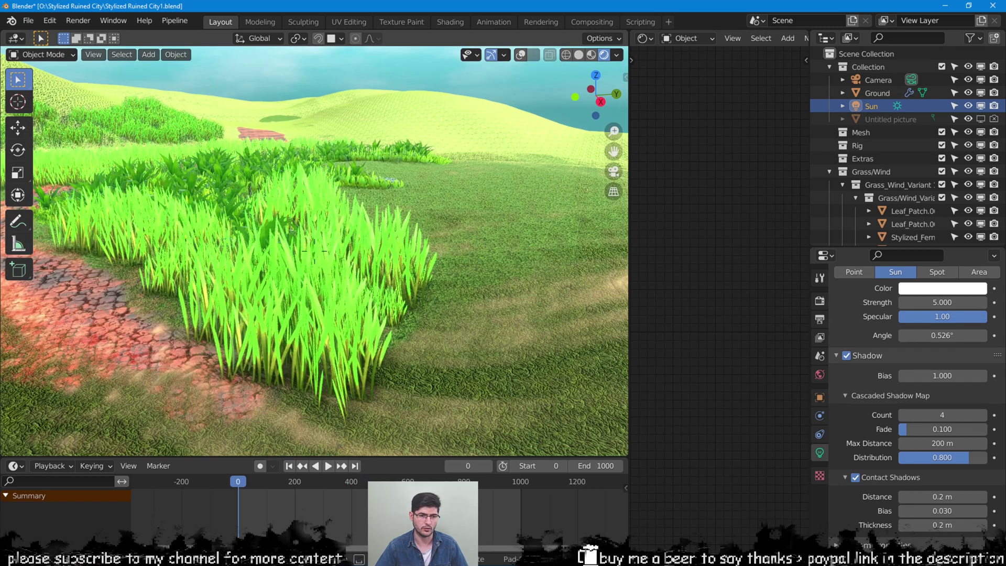
{"action": "key", "text": "w"}
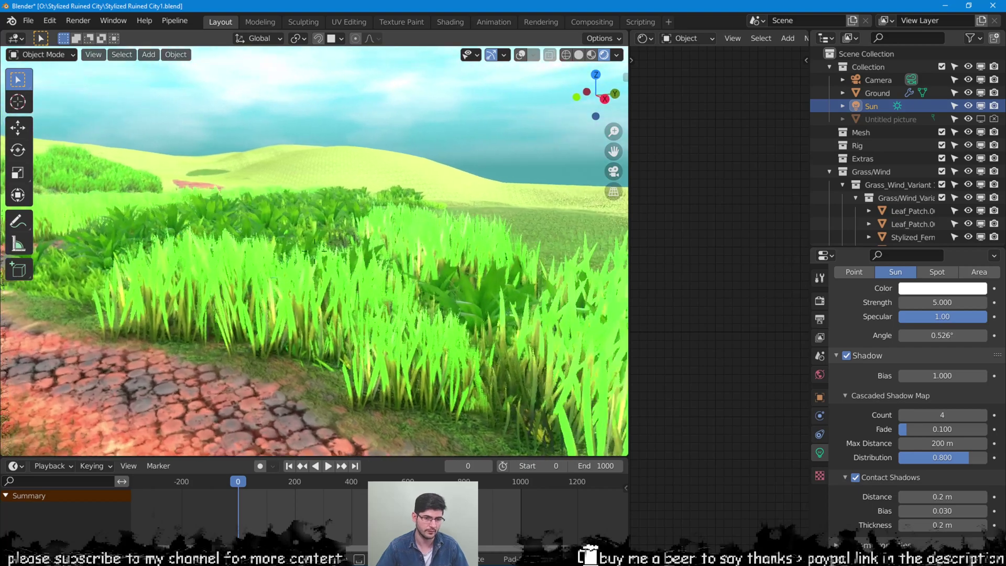
Step: Walk along the cobblestone path, examining the light and dark stone blending and the transitions into grass and sand
{"action": "key", "text": "w"}
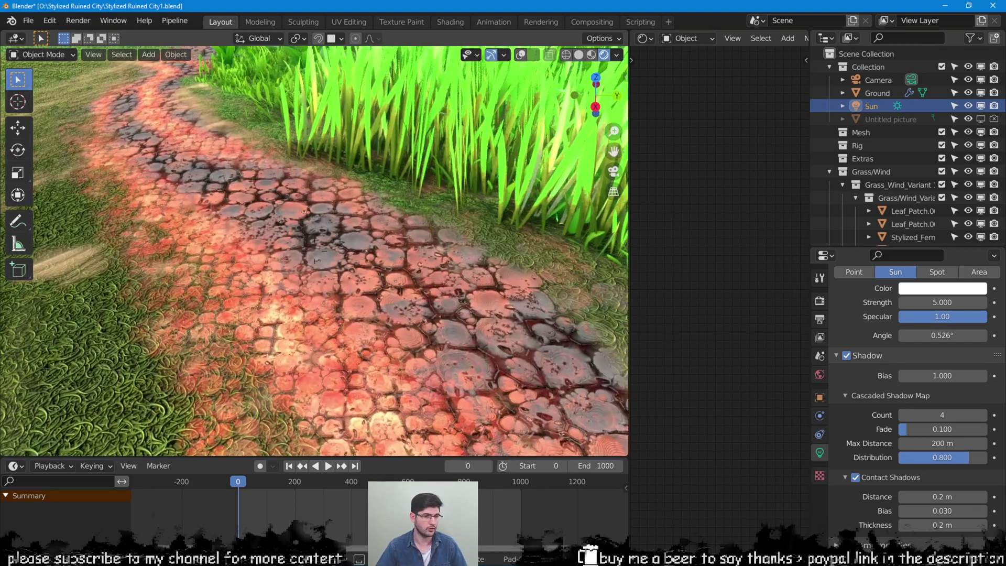
{"action": "key", "text": "w"}
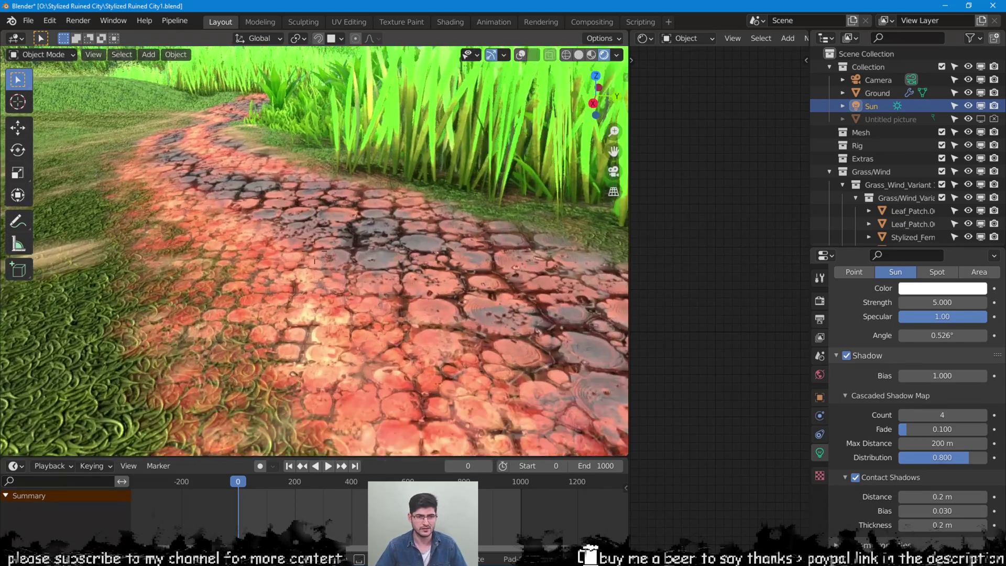
{"action": "key", "text": "w"}
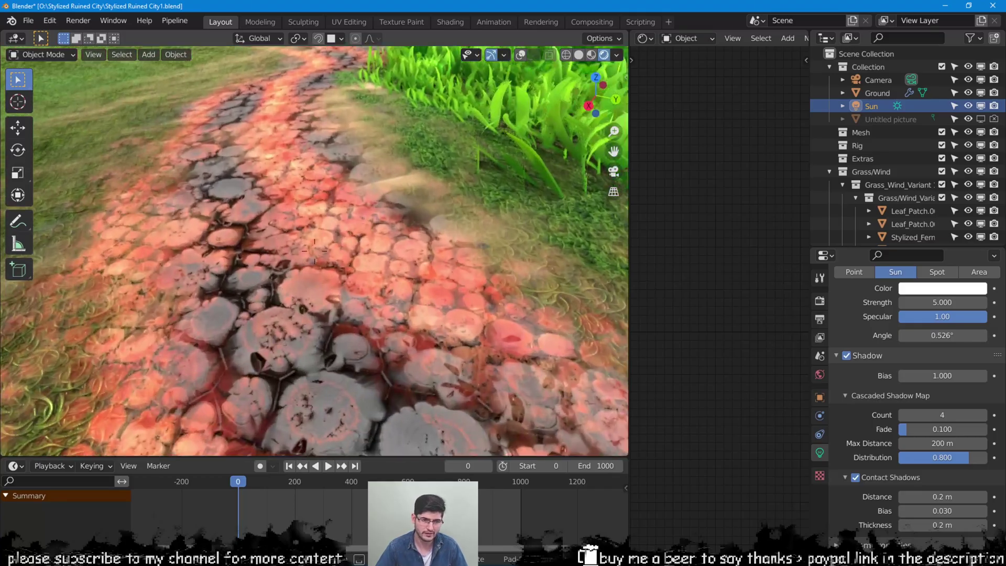
{"action": "key", "text": "w"}
{"action": "key", "text": "s"}
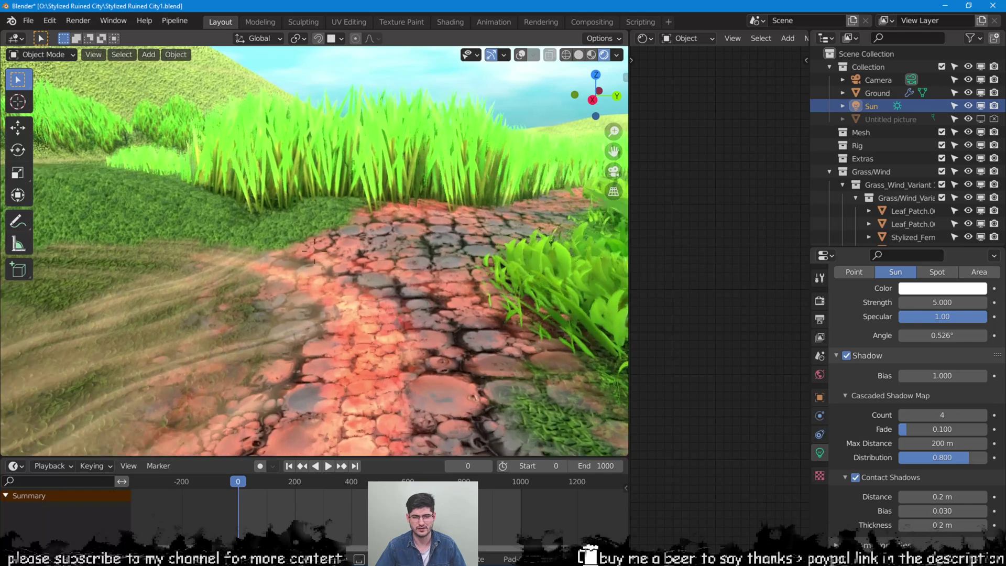
{"action": "key", "text": "w"}
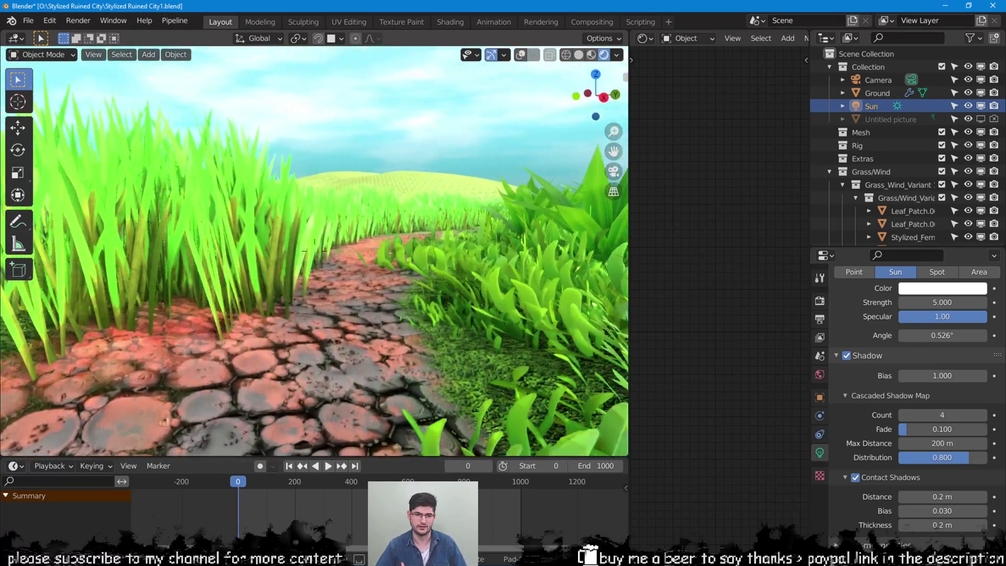
{"action": "key", "text": "w"}
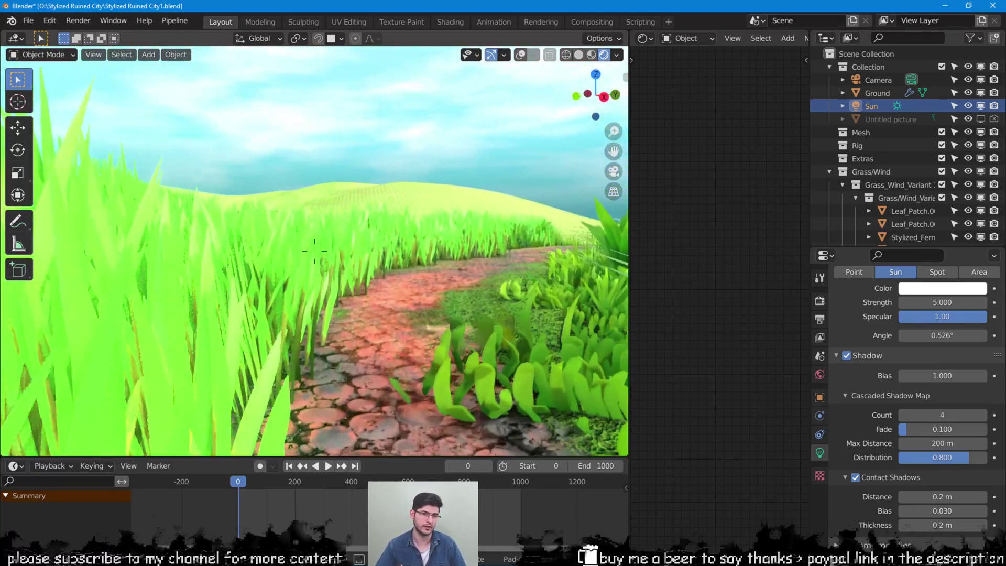
{"action": "key", "text": "w"}
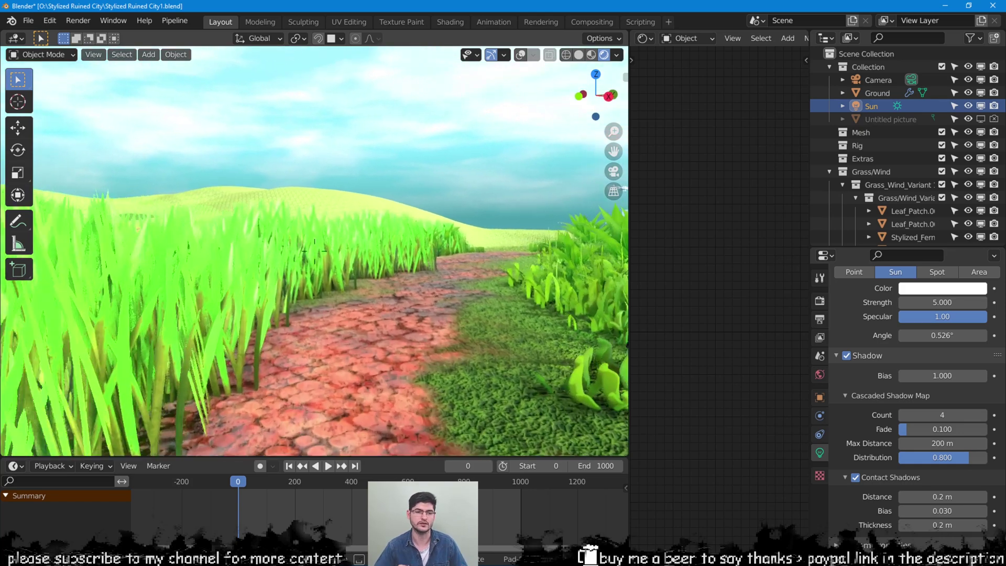
{"action": "key", "text": "w"}
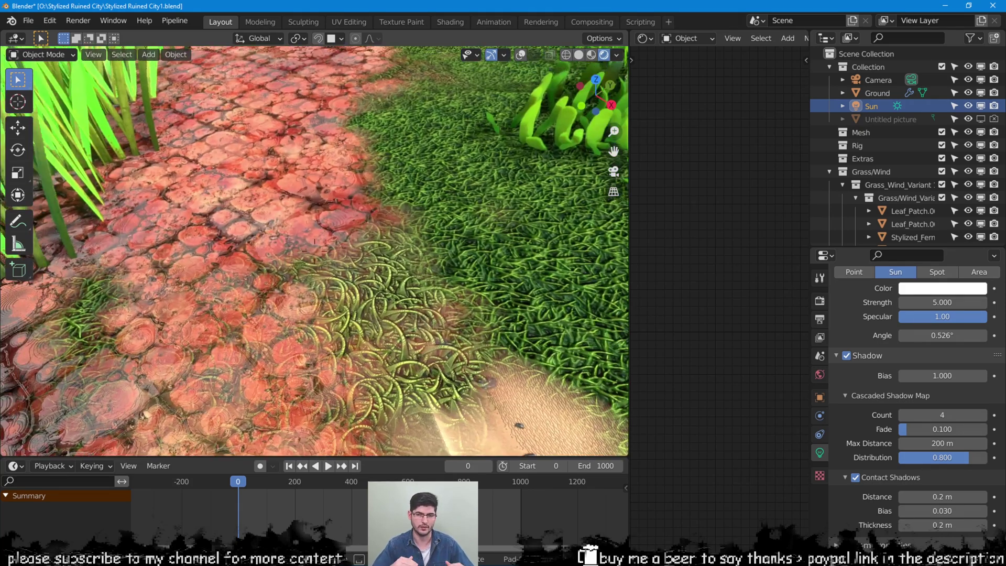
{"action": "key", "text": "w"}
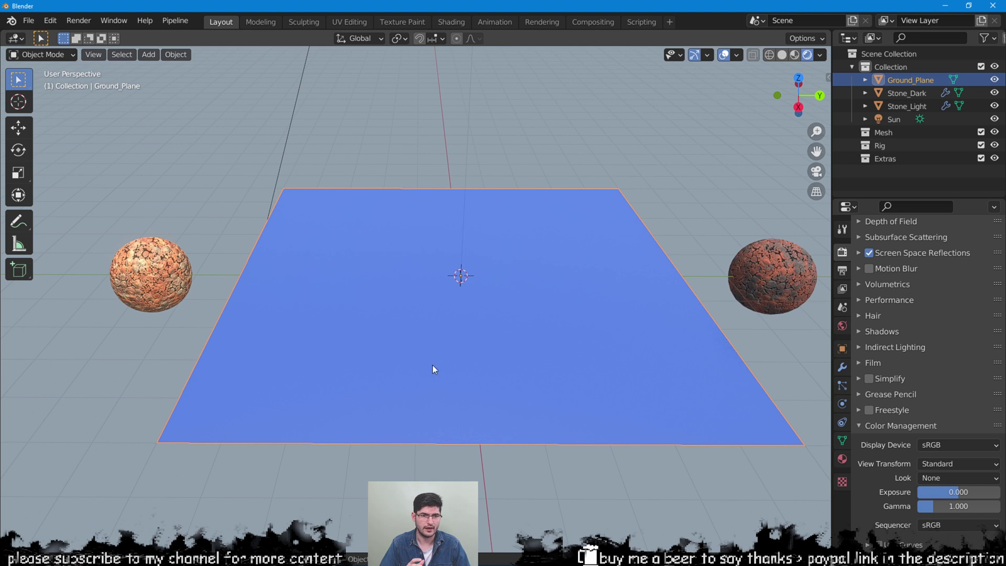
Step: Split the viewport in two and turn one half into a Shader Editor for the ground plane's material
{"action": "left_click_drag", "start_coordinate": [2, 550], "coordinate": [444, 550]}
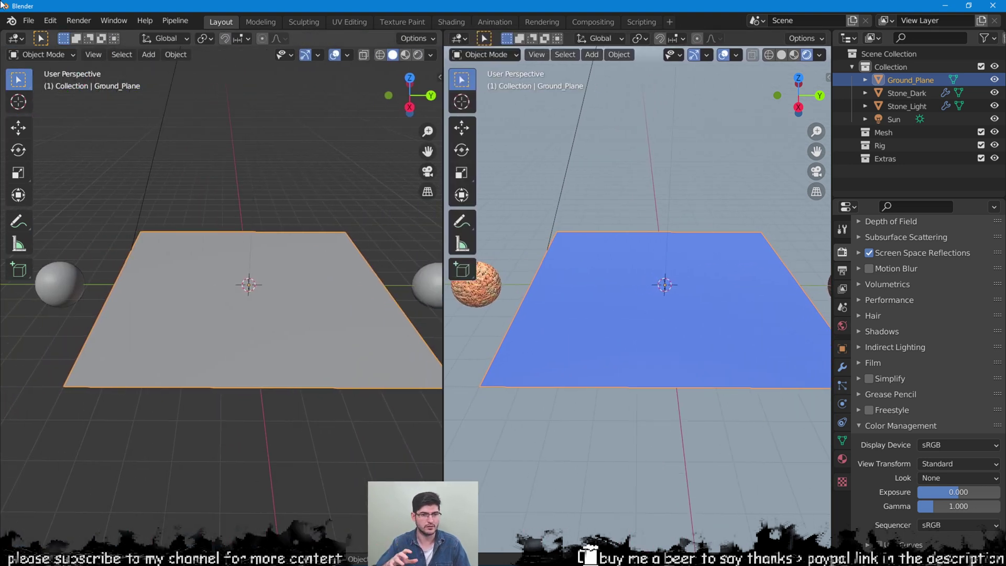
{"action": "left_click", "coordinate": [16, 39]}
{"action": "left_click", "coordinate": [53, 172]}
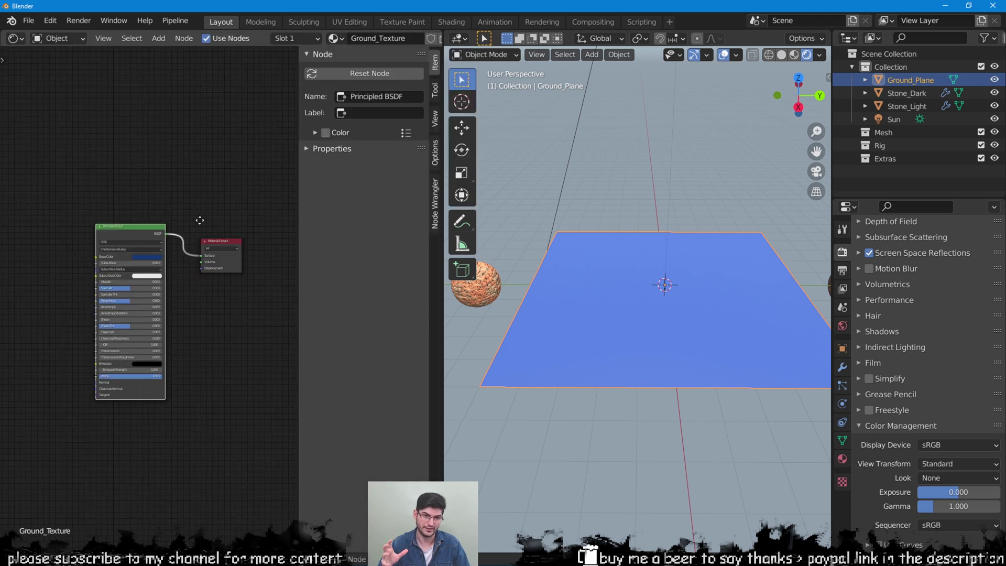
Step: Select the light stone sphere and copy its material's mapping, texture and shader nodes
{"action": "left_click", "coordinate": [482, 299]}
{"action": "scroll", "coordinate": [315, 285], "scroll_direction": "down", "scroll_amount": 4}
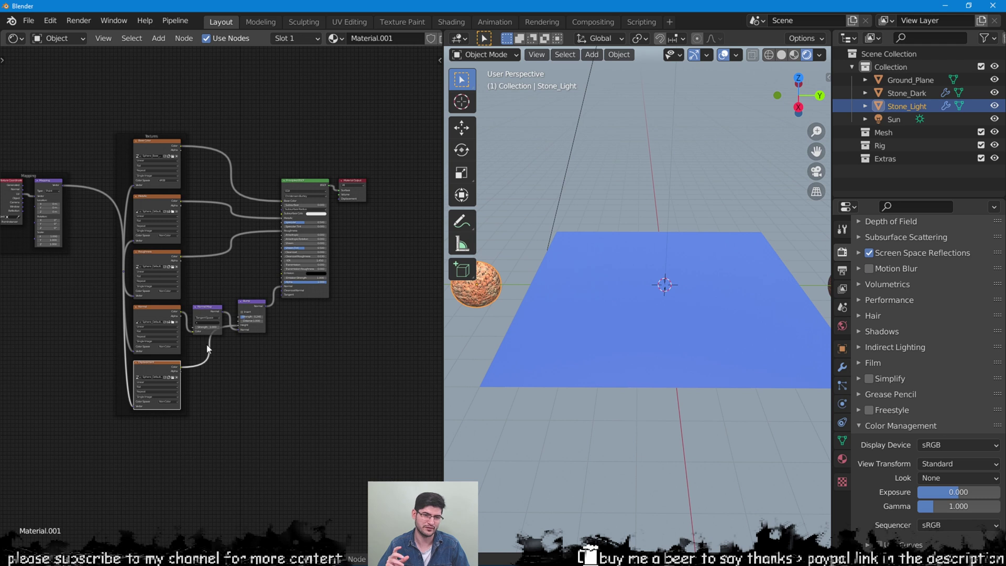
{"action": "middle_click_drag", "start_coordinate": [298, 238], "coordinate": [329, 233]}
{"action": "scroll", "coordinate": [334, 228], "scroll_direction": "up", "scroll_amount": 1}
{"action": "left_click_drag", "start_coordinate": [390, 66], "coordinate": [9, 432]}
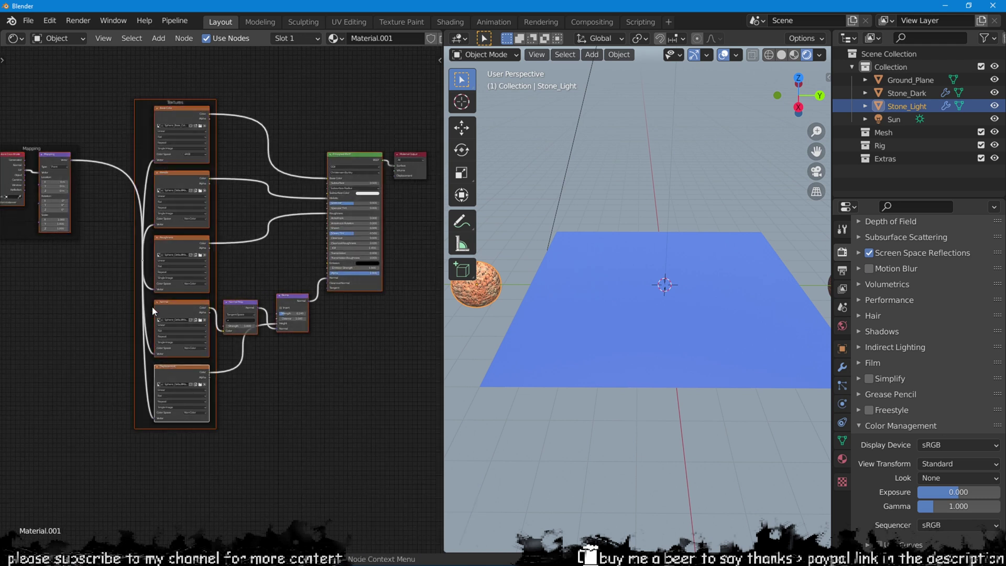
Step: Paste the light stone nodes into the ground plane's Ground_Texture material, replacing its original Principled BSDF
{"action": "left_click", "coordinate": [561, 316]}
{"action": "left_click", "coordinate": [45, 215]}
{"action": "left_click_drag", "start_coordinate": [338, 66], "coordinate": [247, 206]}
{"action": "key", "text": "x"}
{"action": "key", "text": "ctrl+v"}
{"action": "left_click_drag", "start_coordinate": [331, 158], "coordinate": [255, 149]}
{"action": "left_click", "coordinate": [110, 68]}
{"action": "scroll", "coordinate": [631, 332], "scroll_direction": "down", "scroll_amount": 2}
Step: Select the dark stone sphere and copy its material's mapping, texture and shader nodes
{"action": "left_click", "coordinate": [794, 285]}
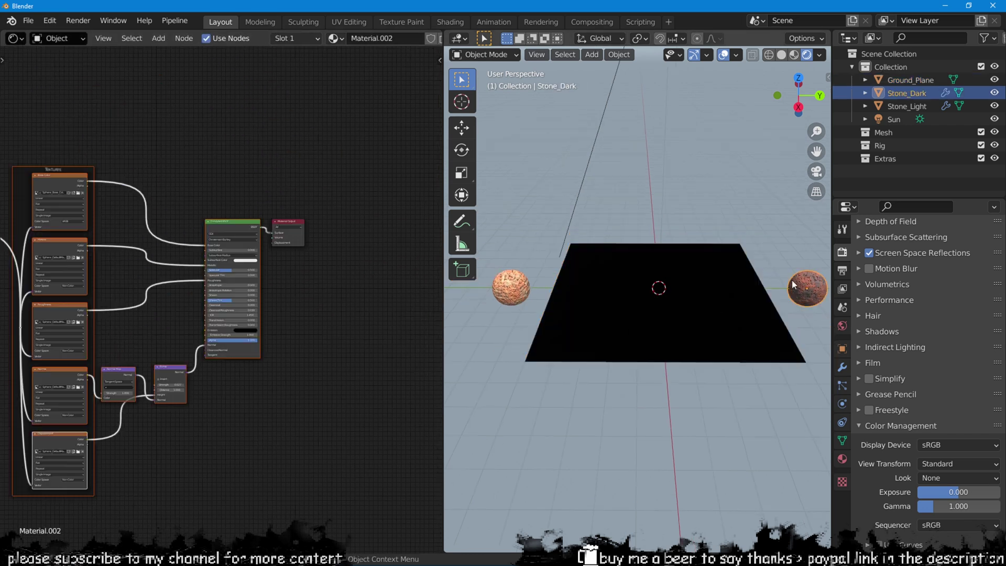
{"action": "left_click", "coordinate": [304, 130]}
{"action": "left_click_drag", "start_coordinate": [379, 88], "coordinate": [4, 479]}
{"action": "right_click", "coordinate": [18, 258]}
{"action": "left_click", "coordinate": [17, 258]}
Step: Paste the dark stone nodes into the ground plane's Ground_Texture material and arrange them below the light stone nodes
{"action": "left_click", "coordinate": [639, 338]}
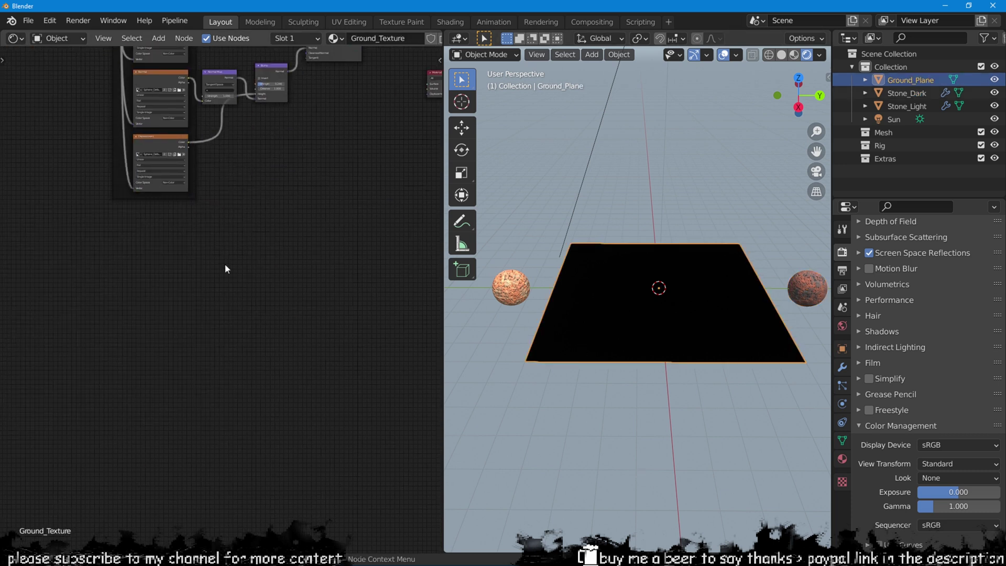
{"action": "key", "text": "ctrl+v"}
{"action": "left_click_drag", "start_coordinate": [388, 112], "coordinate": [302, 277]}
{"action": "left_click", "coordinate": [343, 188]}
{"action": "middle_click_drag", "start_coordinate": [343, 188], "coordinate": [319, 229]}
{"action": "middle_click_drag", "start_coordinate": [319, 228], "coordinate": [306, 259]}
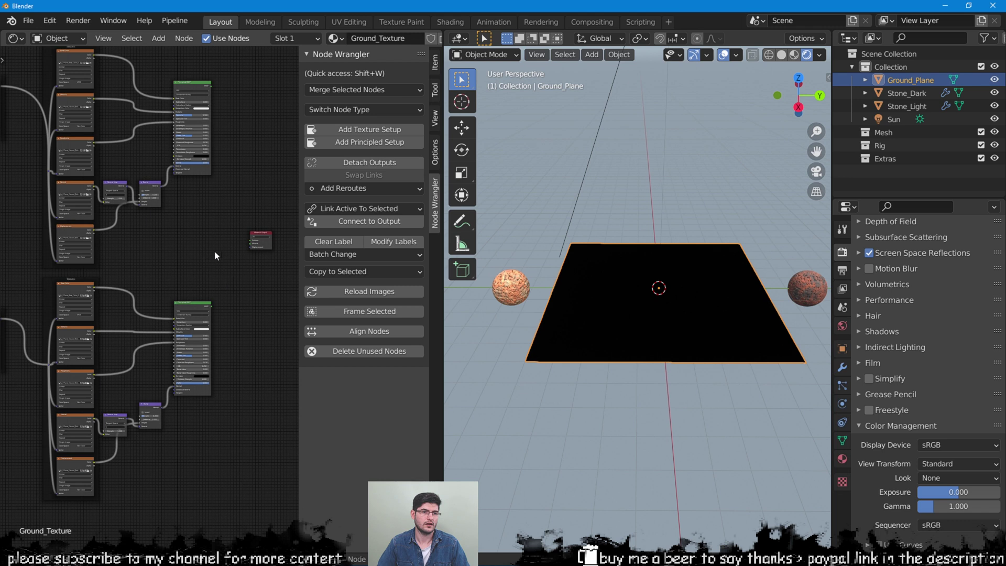
Step: Add a Mix Shader node just before the Material Output
{"action": "scroll", "coordinate": [215, 250], "scroll_direction": "up", "scroll_amount": 2}
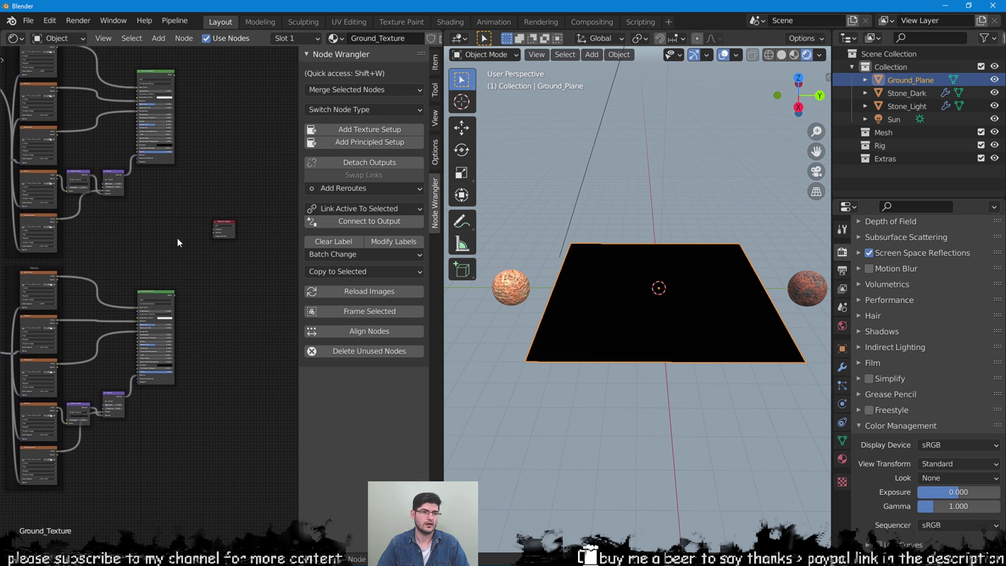
{"action": "key", "text": "n"}
{"action": "scroll", "coordinate": [192, 244], "scroll_direction": "up", "scroll_amount": 4}
{"action": "key", "text": "shift+a"}
{"action": "left_click", "coordinate": [243, 201]}
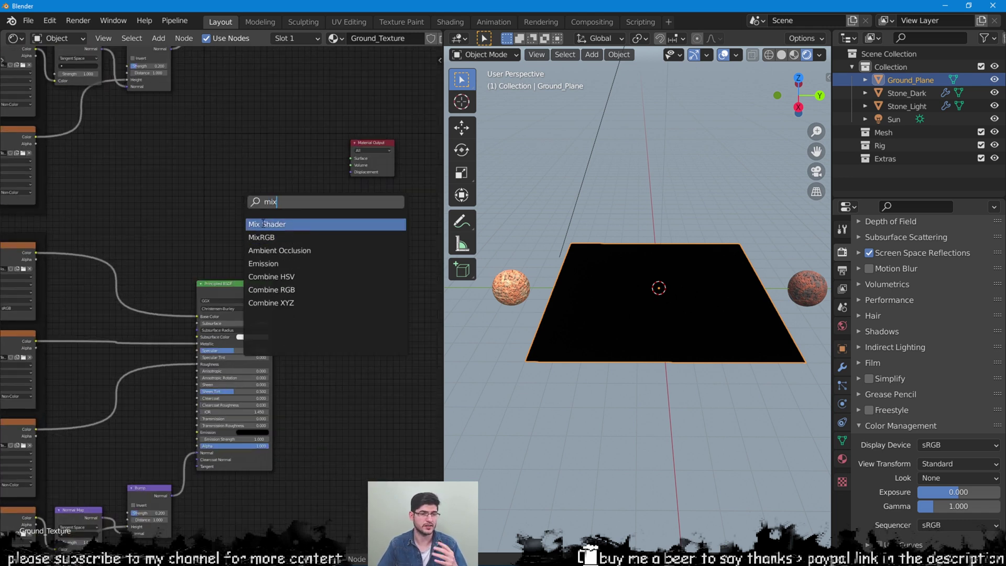
{"action": "middle_click_drag", "start_coordinate": [272, 235], "coordinate": [254, 304]}
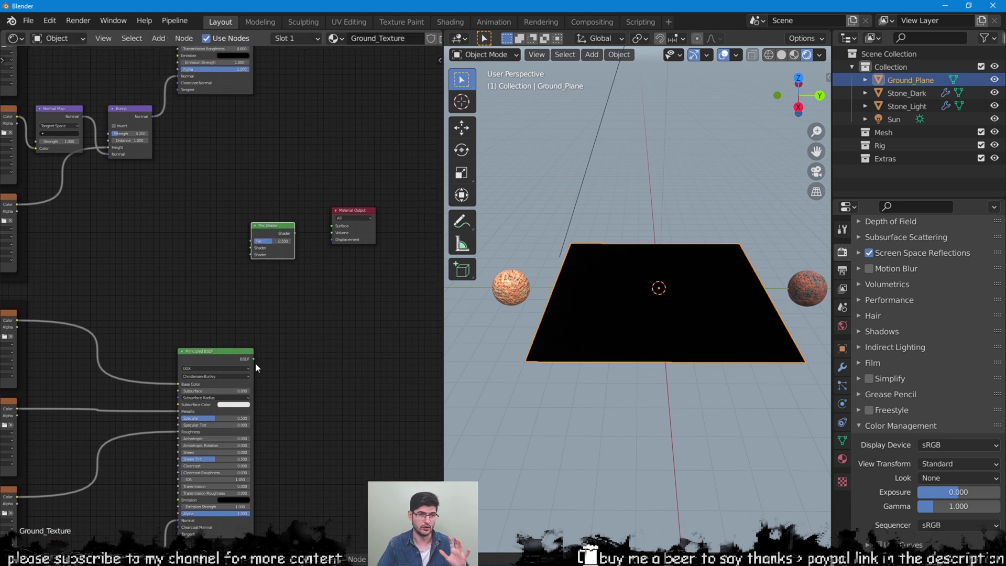
Step: Connect both Principled BSDF nodes to the Mix Shader and link its output to the Material Output's Surface
{"action": "left_click_drag", "start_coordinate": [253, 359], "coordinate": [251, 250]}
{"action": "middle_click_drag", "start_coordinate": [260, 189], "coordinate": [212, 331]}
{"action": "scroll", "coordinate": [212, 331], "scroll_direction": "down", "scroll_amount": 3}
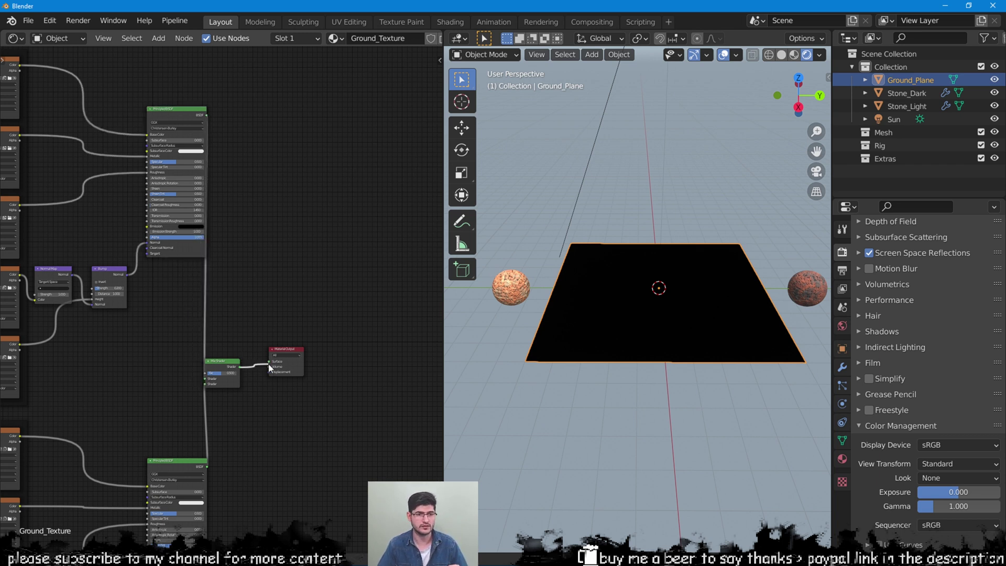
{"action": "left_click_drag", "start_coordinate": [268, 364], "coordinate": [250, 372]}
{"action": "left_click", "coordinate": [297, 351], "text": "shift"}
{"action": "key", "text": "f"}
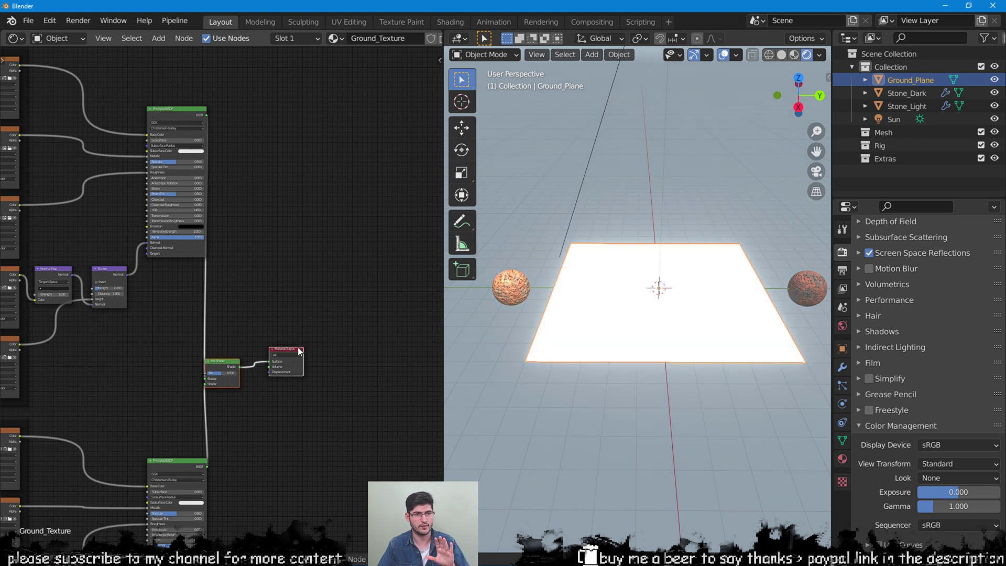
Step: Examine the mixed stone material on the ground plane and the Mix Shader's Fac setting
{"action": "scroll", "coordinate": [285, 257], "scroll_direction": "up", "scroll_amount": 10}
{"action": "middle_click_drag", "start_coordinate": [255, 376], "coordinate": [233, 281]}
{"action": "left_click", "coordinate": [263, 274]}
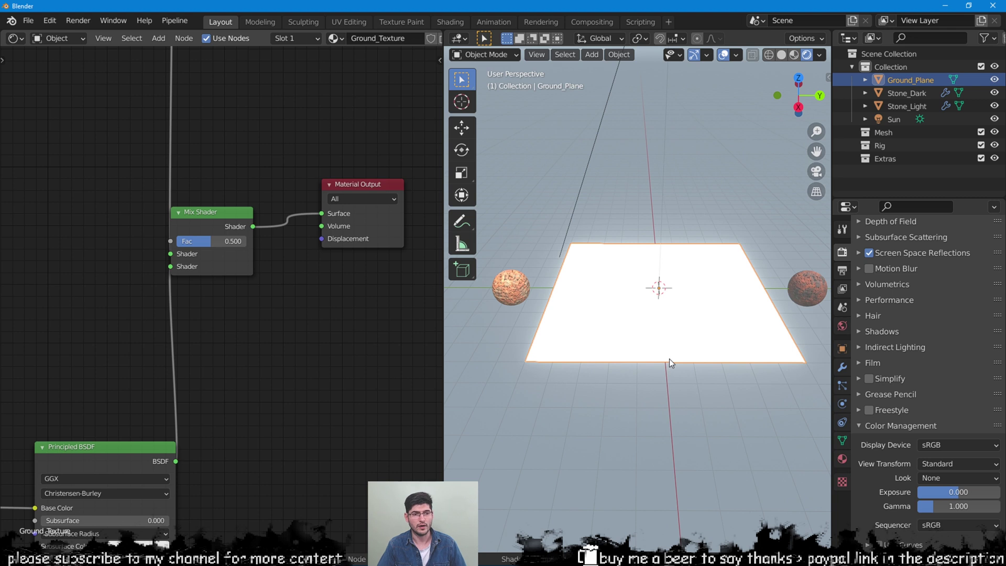
{"action": "scroll", "coordinate": [678, 335], "scroll_direction": "up", "scroll_amount": 5}
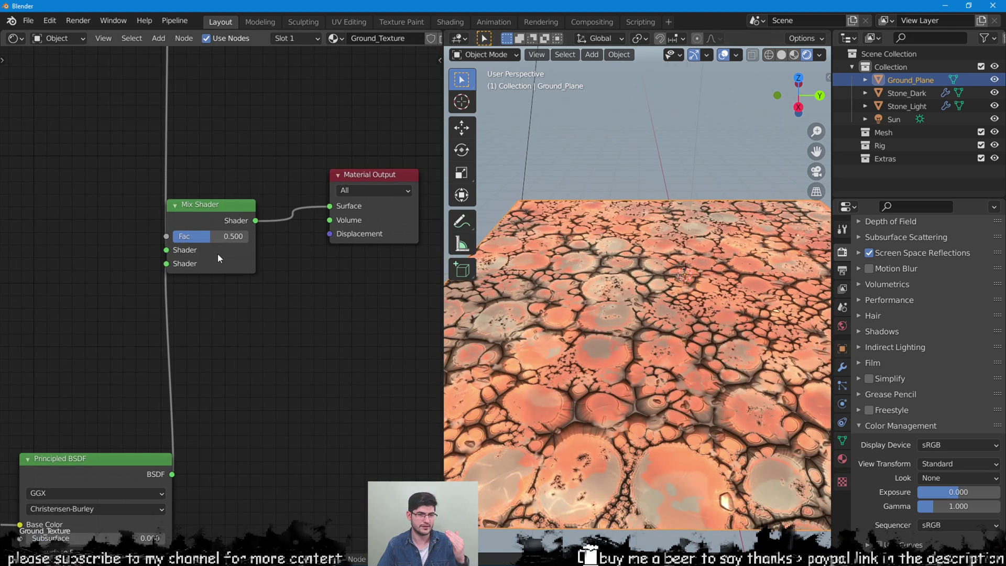
{"action": "mouse_move", "coordinate": [216, 235]}
{"action": "left_mouse_down"}
{"action": "mouse_move", "coordinate": [248, 236]}
{"action": "mouse_move", "coordinate": [178, 236]}
{"action": "mouse_move", "coordinate": [248, 236]}
{"action": "mouse_move", "coordinate": [179, 236]}
{"action": "mouse_move", "coordinate": [211, 235]}
{"action": "left_mouse_up"}
Step: Add a Noise Texture node and connect its Fac output to the Mix Shader's Fac input
{"action": "middle_click_drag", "start_coordinate": [150, 250], "coordinate": [237, 231]}
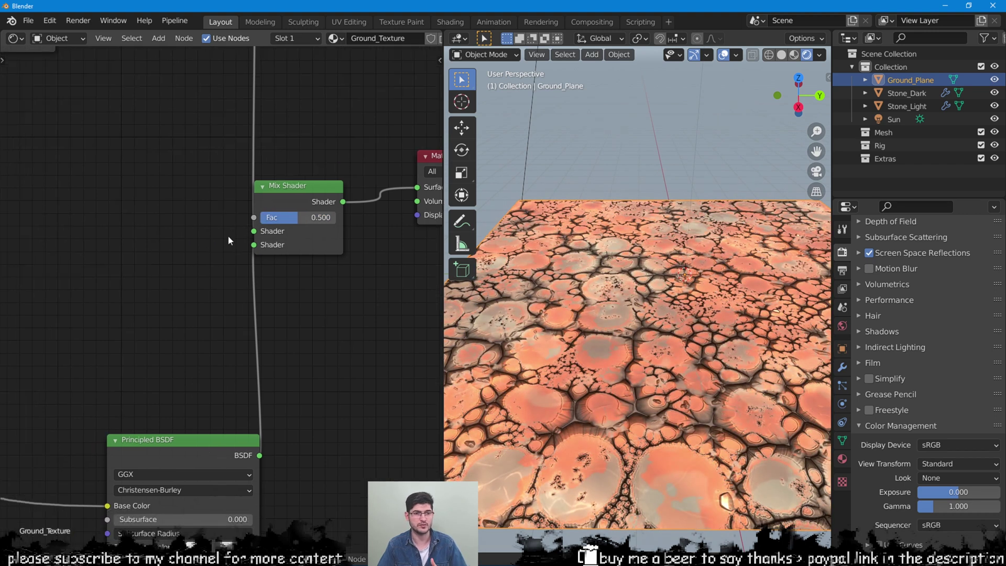
{"action": "scroll", "coordinate": [277, 201], "scroll_direction": "down", "scroll_amount": 5}
{"action": "left_click", "coordinate": [167, 247]}
{"action": "key", "text": "shift+a"}
{"action": "left_click", "coordinate": [168, 247]}
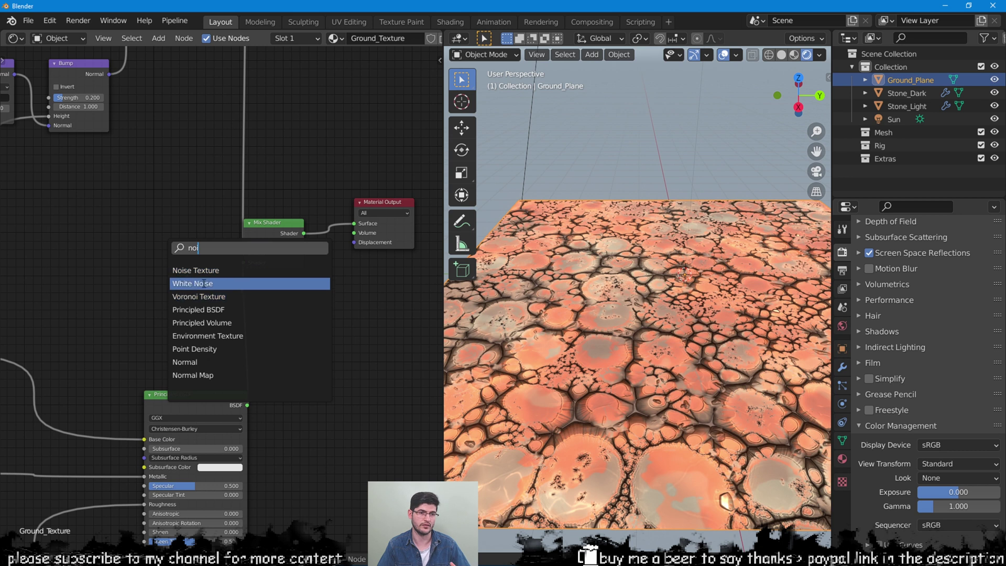
{"action": "left_click", "coordinate": [196, 270]}
{"action": "left_click", "coordinate": [160, 230]}
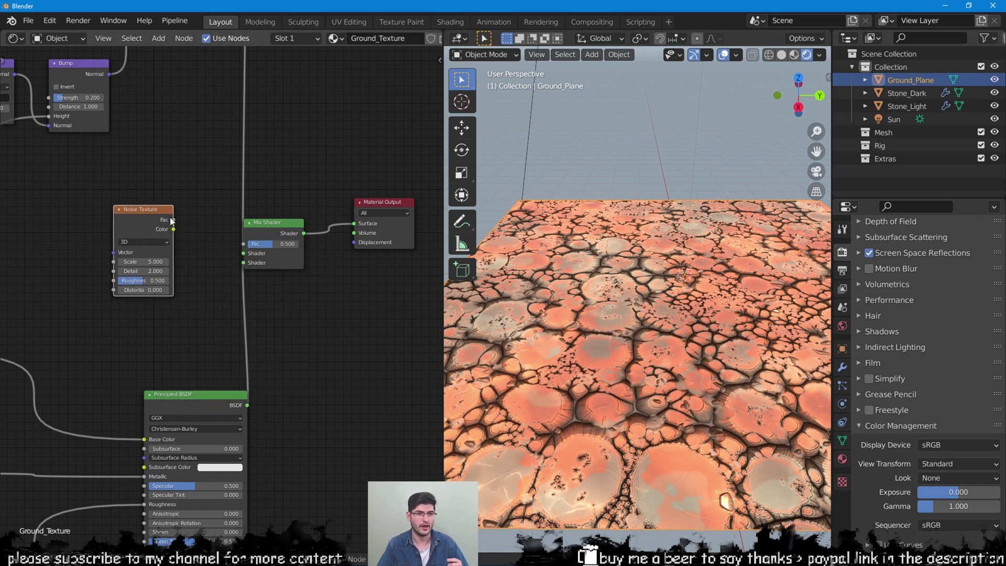
{"action": "left_click_drag", "start_coordinate": [174, 219], "coordinate": [247, 249]}
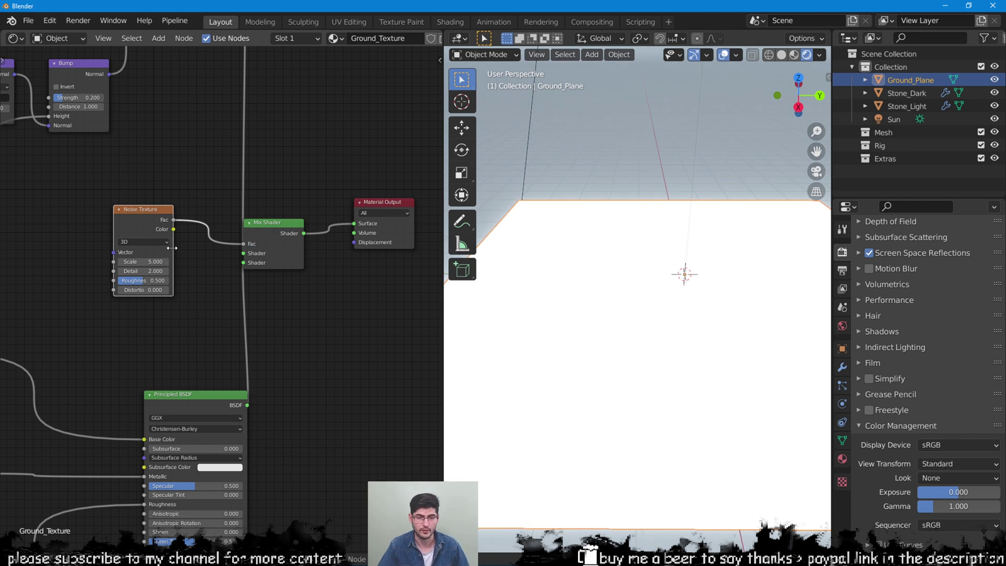
Step: Set the Noise Texture's Scale to 1 and its Detail to 16
{"action": "scroll", "coordinate": [224, 277], "scroll_direction": "up", "scroll_amount": 1}
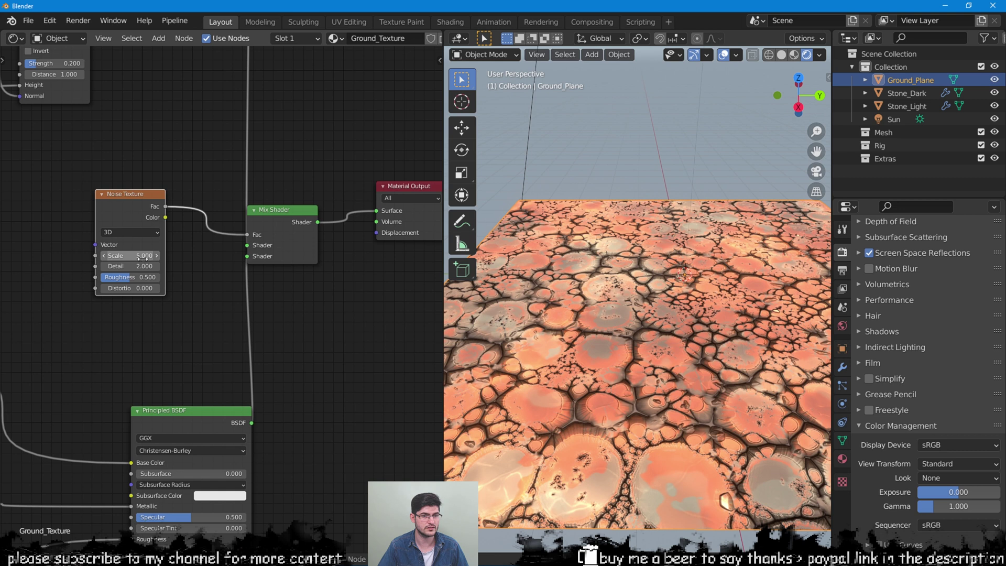
{"action": "mouse_move", "coordinate": [130, 256]}
{"action": "left_mouse_down"}
{"action": "mouse_move", "coordinate": [156, 256]}
{"action": "mouse_move", "coordinate": [127, 251]}
{"action": "left_mouse_up"}
{"action": "double_click", "coordinate": [127, 256]}
{"action": "type", "text": "1"}
{"action": "key", "text": "Return"}
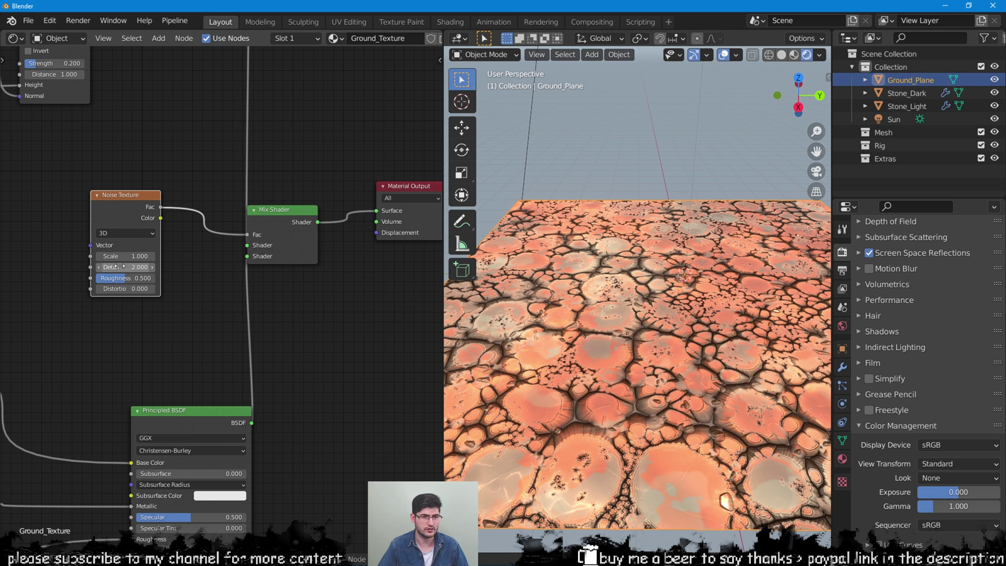
{"action": "left_click_drag", "start_coordinate": [126, 278], "coordinate": [110, 277]}
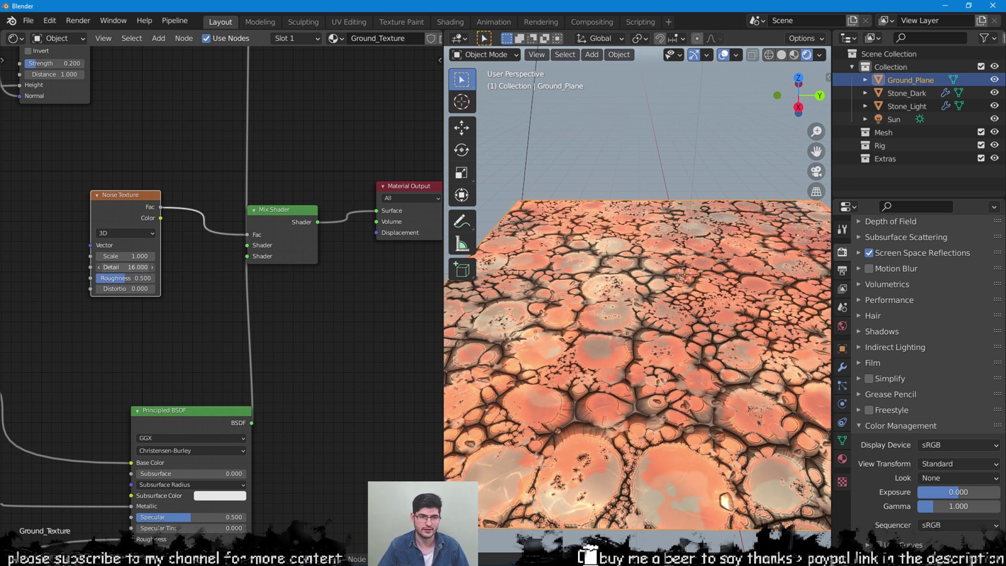
Step: Set the Noise Texture's Detail to 5.1 and insert a ColorRamp node between it and the Mix Shader
{"action": "mouse_move", "coordinate": [126, 266]}
{"action": "left_mouse_down"}
{"action": "mouse_move", "coordinate": [112, 267]}
{"action": "mouse_move", "coordinate": [163, 256]}
{"action": "mouse_move", "coordinate": [141, 256]}
{"action": "left_mouse_up"}
{"action": "middle_click_drag", "start_coordinate": [139, 256], "coordinate": [223, 227]}
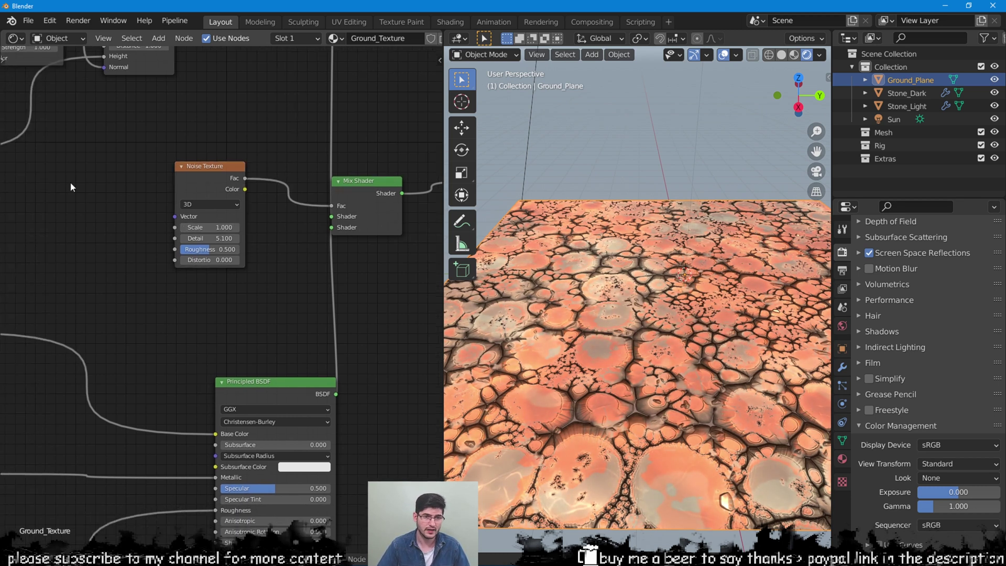
{"action": "key", "text": "shift+a"}
{"action": "type", "text": "col"}
{"action": "left_click", "coordinate": [122, 223]}
{"action": "left_click", "coordinate": [245, 185]}
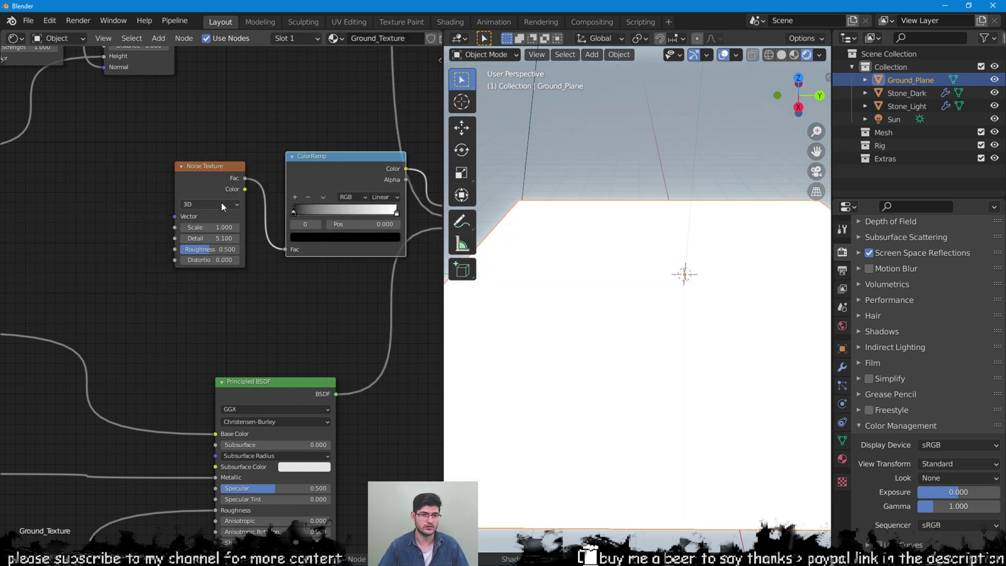
{"action": "left_click_drag", "start_coordinate": [201, 194], "coordinate": [91, 206]}
{"action": "left_click_drag", "start_coordinate": [323, 175], "coordinate": [224, 185]}
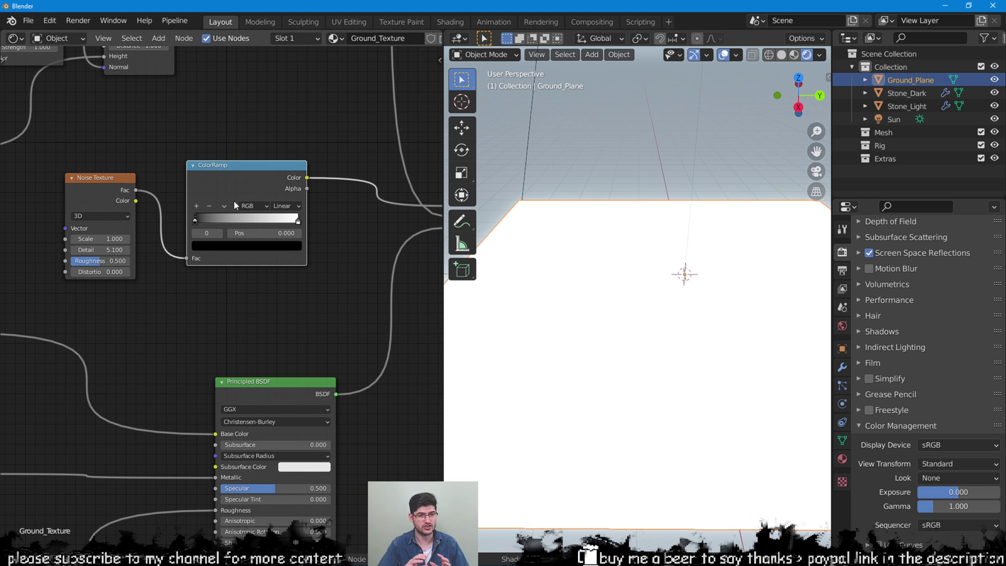
Step: Move the ColorRamp's black stop to about 0.41 and bring the white stop close beside it
{"action": "scroll", "coordinate": [217, 232], "scroll_direction": "up", "scroll_amount": 5}
{"action": "middle_click_drag", "start_coordinate": [213, 229], "coordinate": [185, 273]}
{"action": "scroll", "coordinate": [204, 321], "scroll_direction": "down", "scroll_amount": 1}
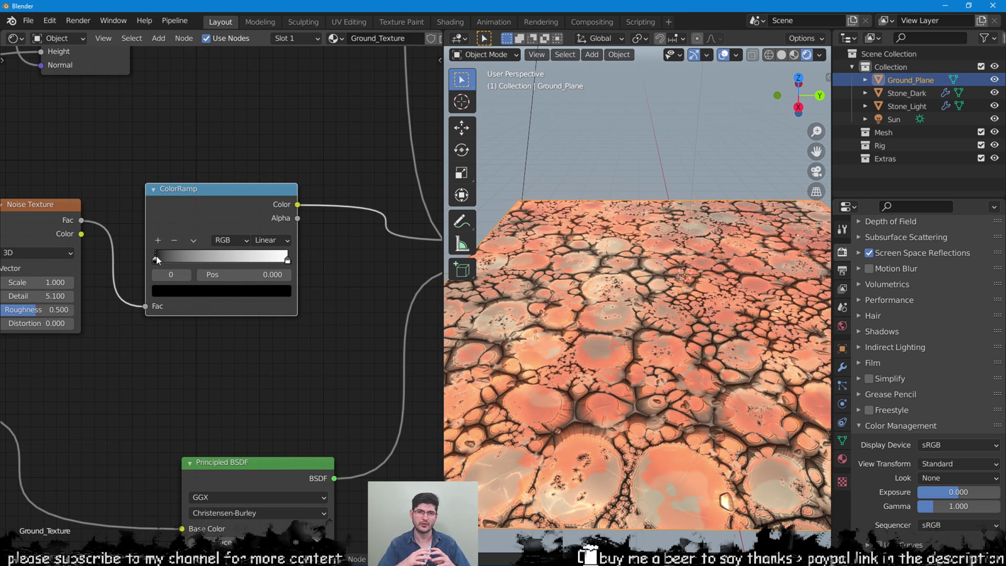
{"action": "left_click_drag", "start_coordinate": [156, 256], "coordinate": [209, 270]}
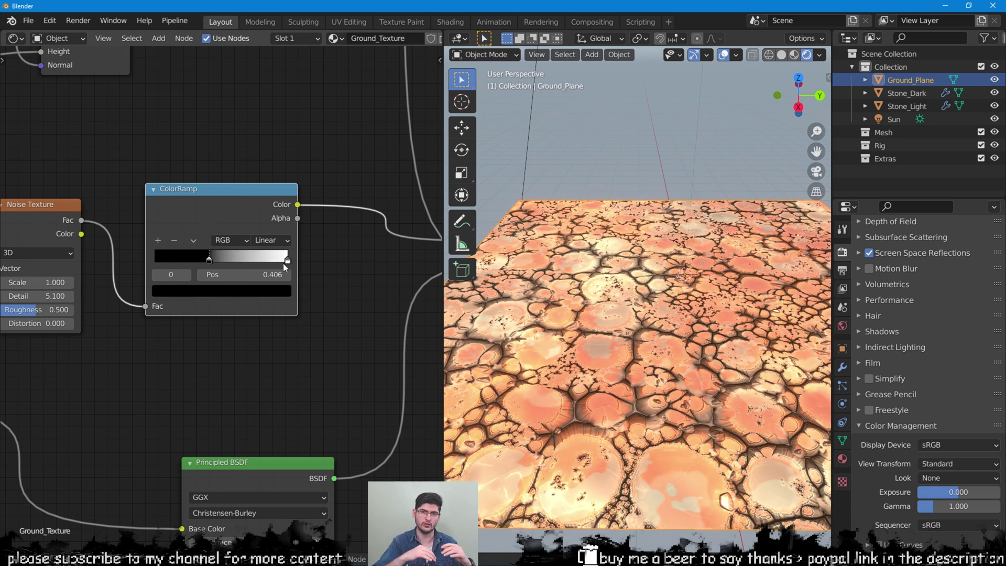
{"action": "left_click_drag", "start_coordinate": [286, 262], "coordinate": [212, 267]}
Step: Set the Noise Texture's Scale to 2.7, Detail to 5.1 and Roughness to 0.473
{"action": "left_click_drag", "start_coordinate": [37, 284], "coordinate": [46, 283]}
{"action": "middle_click_drag", "start_coordinate": [115, 289], "coordinate": [179, 277]}
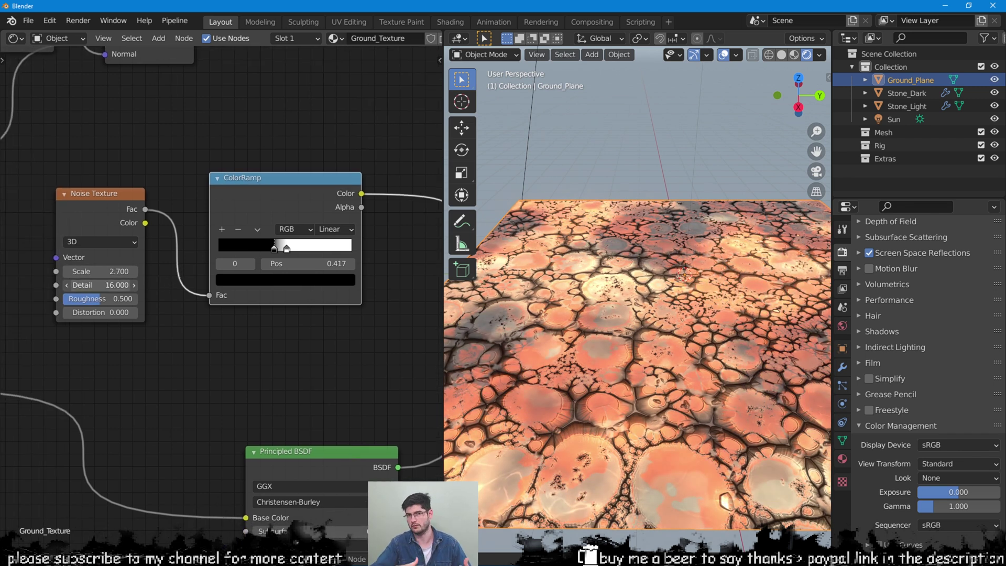
{"action": "left_click_drag", "start_coordinate": [102, 285], "coordinate": [105, 313]}
{"action": "key", "text": "ctrl+z"}
{"action": "scroll", "coordinate": [619, 320], "scroll_direction": "down", "scroll_amount": 5}
{"action": "mouse_move", "coordinate": [667, 326]}
{"action": "middle_mouse_down"}
{"action": "mouse_move", "coordinate": [638, 354]}
{"action": "mouse_move", "coordinate": [637, 373]}
{"action": "mouse_move", "coordinate": [687, 313]}
{"action": "mouse_move", "coordinate": [679, 337]}
{"action": "middle_mouse_up"}
{"action": "scroll", "coordinate": [637, 373], "scroll_direction": "up", "scroll_amount": 3}
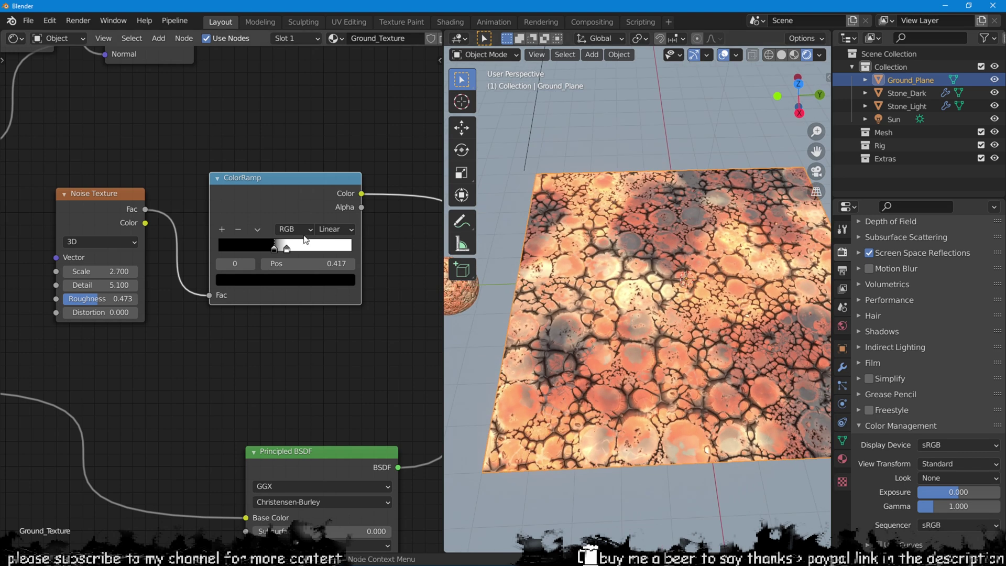
Step: Set the Noise Texture's Scale to 4.5 and Roughness to 0.74, and lower its Detail
{"action": "scroll", "coordinate": [302, 240], "scroll_direction": "down", "scroll_amount": 7}
{"action": "middle_click_drag", "start_coordinate": [293, 247], "coordinate": [256, 338]}
{"action": "scroll", "coordinate": [215, 267], "scroll_direction": "up", "scroll_amount": 5}
{"action": "right_click", "coordinate": [183, 226]}
{"action": "left_click_drag", "start_coordinate": [183, 225], "coordinate": [206, 223]}
{"action": "right_click", "coordinate": [193, 224]}
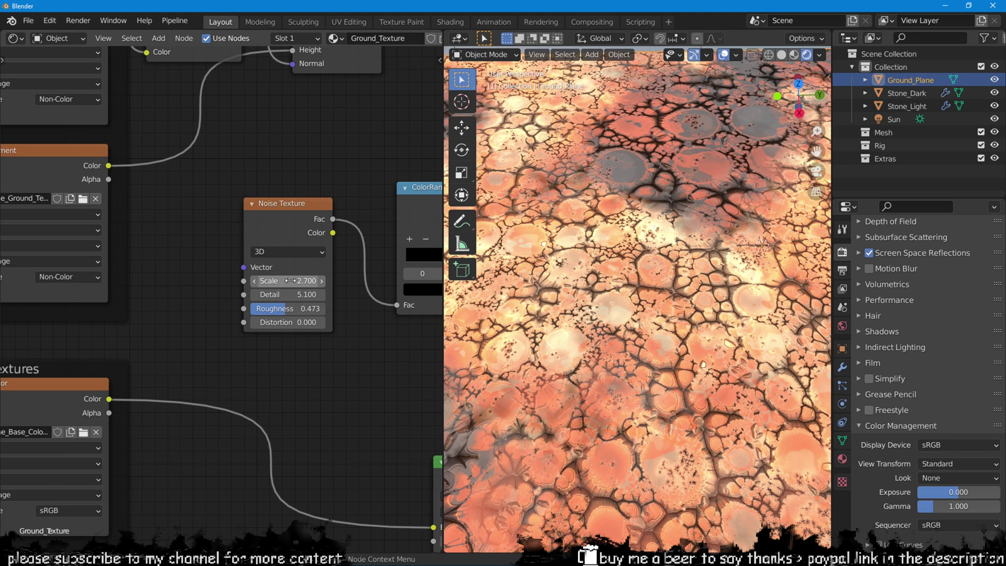
{"action": "left_click_drag", "start_coordinate": [291, 281], "coordinate": [281, 281]}
{"action": "middle_click_drag", "start_coordinate": [288, 318], "coordinate": [257, 318]}
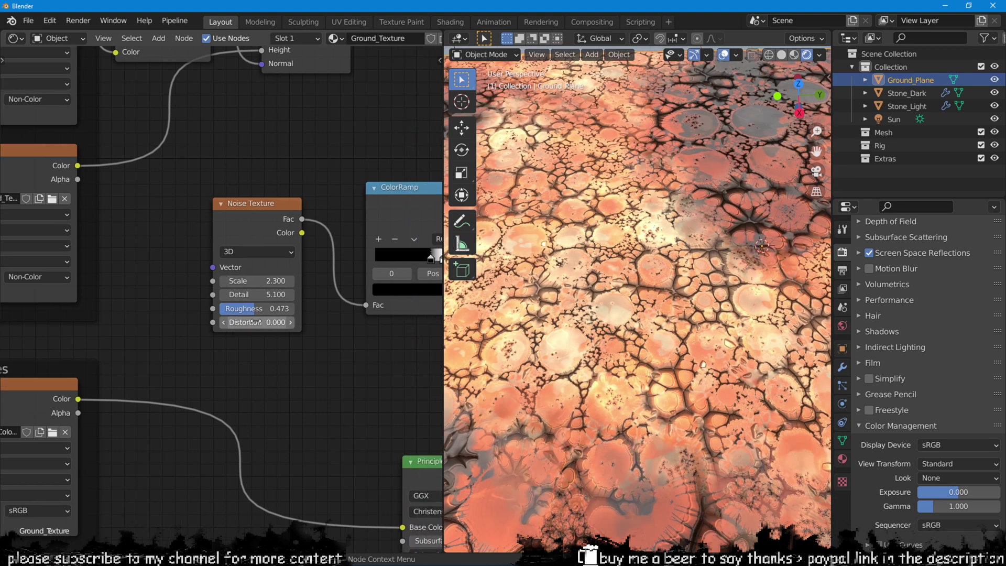
{"action": "mouse_move", "coordinate": [256, 309]}
{"action": "left_mouse_down"}
{"action": "mouse_move", "coordinate": [282, 309]}
{"action": "mouse_move", "coordinate": [272, 309]}
{"action": "left_mouse_up"}
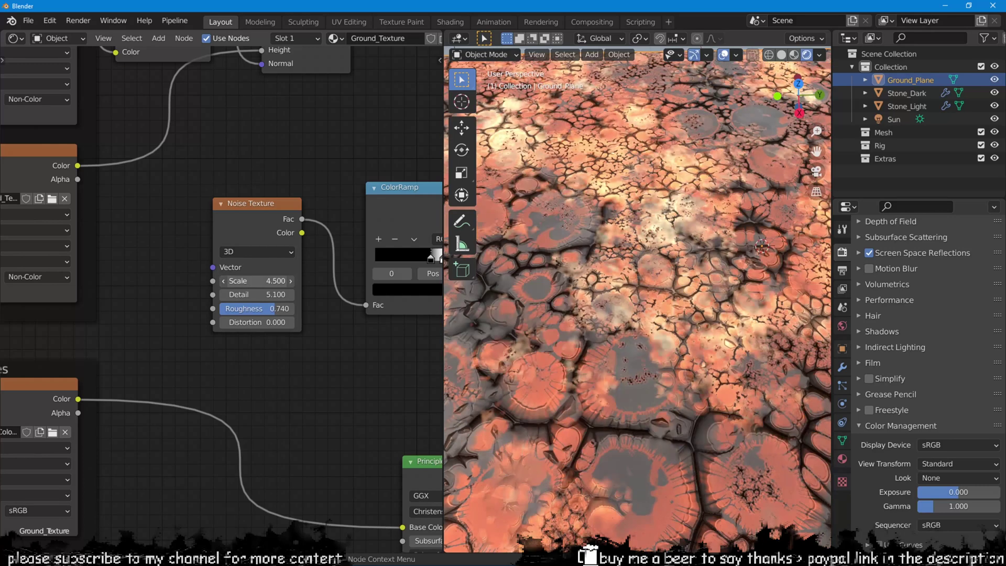
{"action": "left_click_drag", "start_coordinate": [257, 294], "coordinate": [229, 295]}
Step: Delete the Noise Texture and ColorRamp nodes from the ground material
{"action": "scroll", "coordinate": [629, 236], "scroll_direction": "down", "scroll_amount": 5}
{"action": "middle_click_drag", "start_coordinate": [682, 244], "coordinate": [685, 222]}
{"action": "scroll", "coordinate": [313, 356], "scroll_direction": "down", "scroll_amount": 3}
{"action": "middle_click_drag", "start_coordinate": [313, 357], "coordinate": [215, 316]}
{"action": "scroll", "coordinate": [215, 315], "scroll_direction": "down", "scroll_amount": 5}
{"action": "scroll", "coordinate": [629, 304], "scroll_direction": "down", "scroll_amount": 2}
{"action": "middle_click_drag", "start_coordinate": [687, 315], "coordinate": [660, 290]}
{"action": "left_click_drag", "start_coordinate": [355, 209], "coordinate": [157, 297]}
{"action": "key", "text": "x"}
Step: Widen the 3D viewport, show its sidebar and switch the ground plane to Texture Paint mode
{"action": "middle_click_drag", "start_coordinate": [644, 263], "coordinate": [662, 271]}
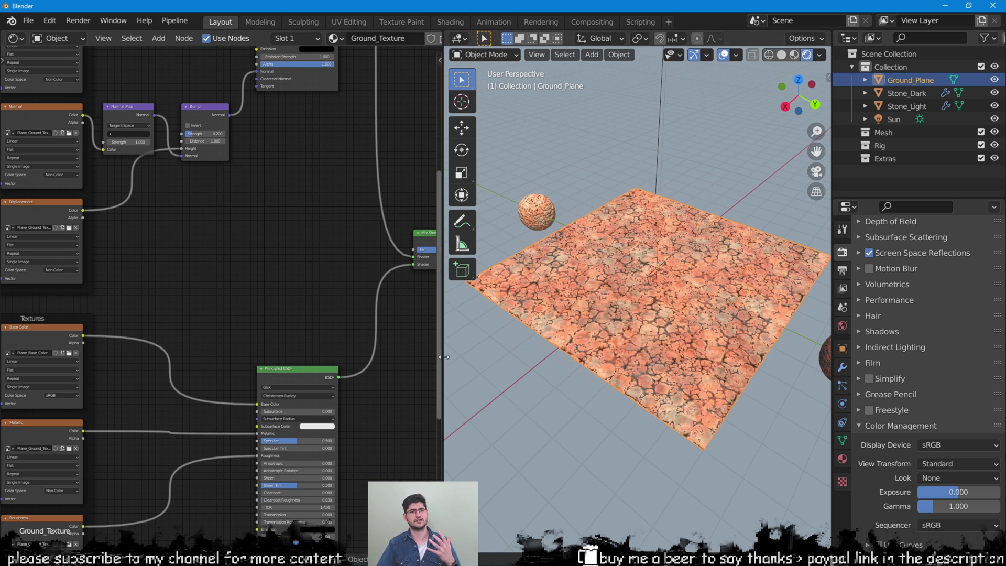
{"action": "left_click_drag", "start_coordinate": [444, 357], "coordinate": [255, 362]}
{"action": "key", "text": "n"}
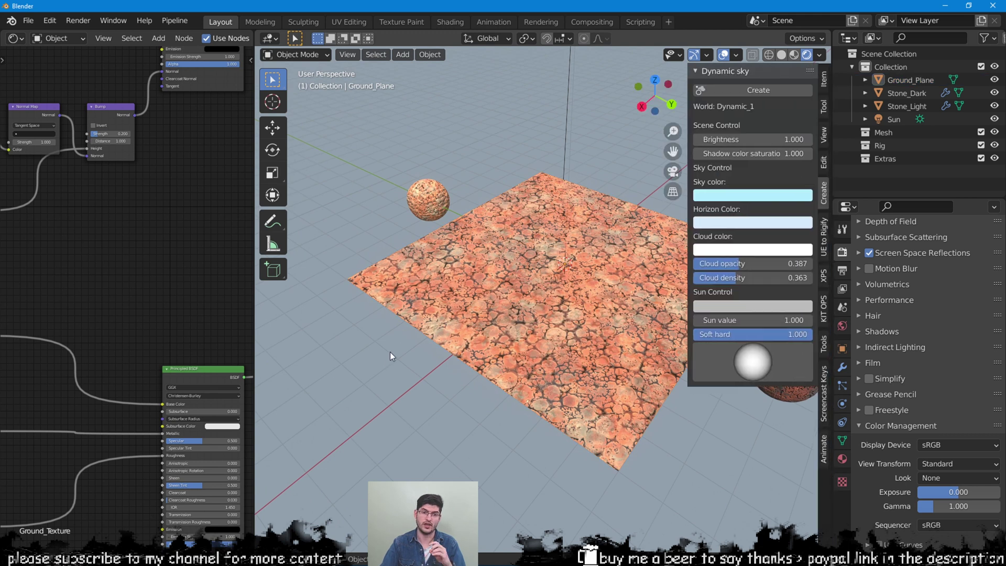
{"action": "left_click", "coordinate": [266, 42]}
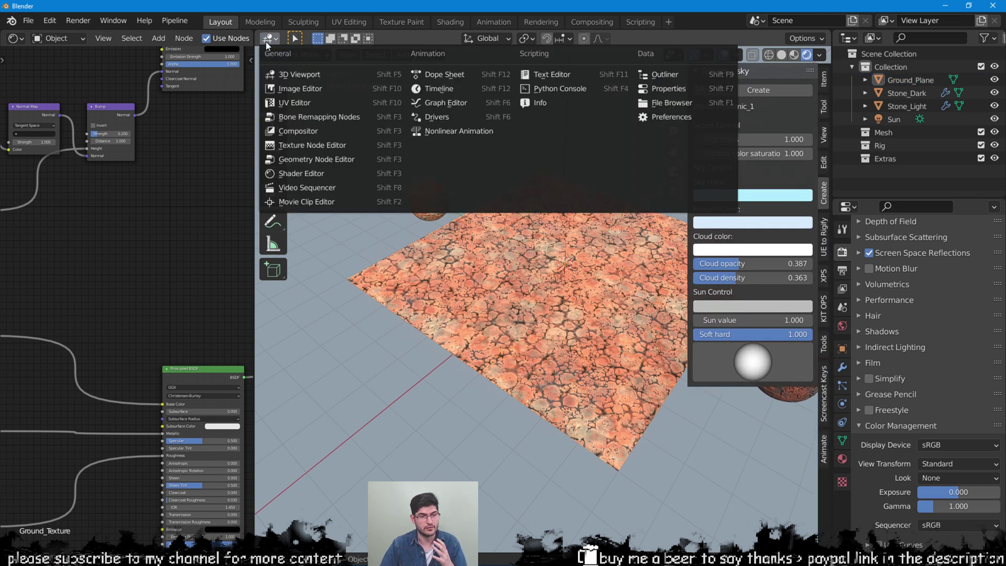
{"action": "left_click", "coordinate": [272, 39]}
{"action": "left_click", "coordinate": [282, 55]}
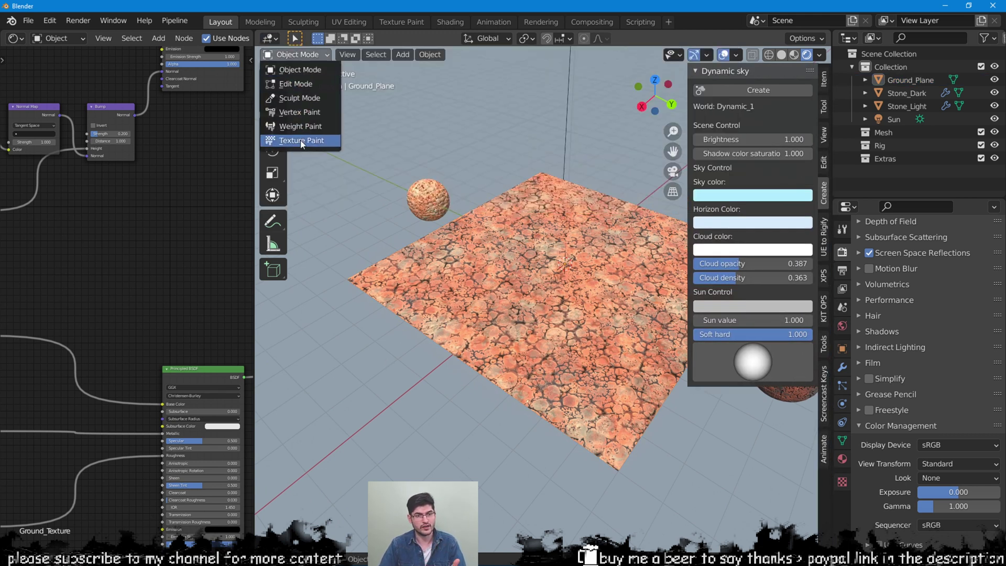
{"action": "left_click", "coordinate": [299, 141]}
{"action": "middle_click_drag", "start_coordinate": [555, 266], "coordinate": [507, 250], "text": "shift"}
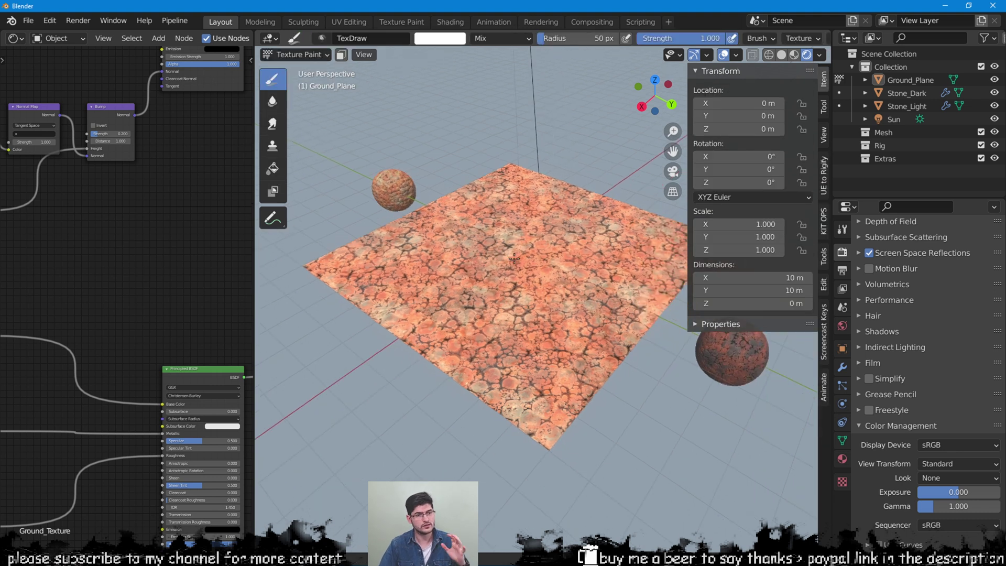
Step: Add a black Base Color texture paint slot named Ground_mask at 1024 x 1024 px
{"action": "left_click", "coordinate": [822, 113]}
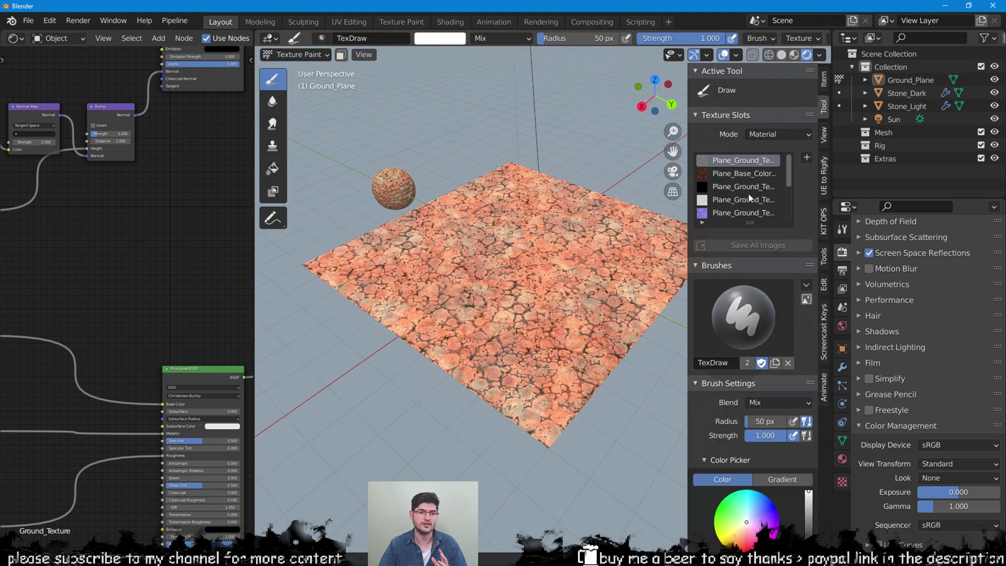
{"action": "left_click", "coordinate": [807, 158]}
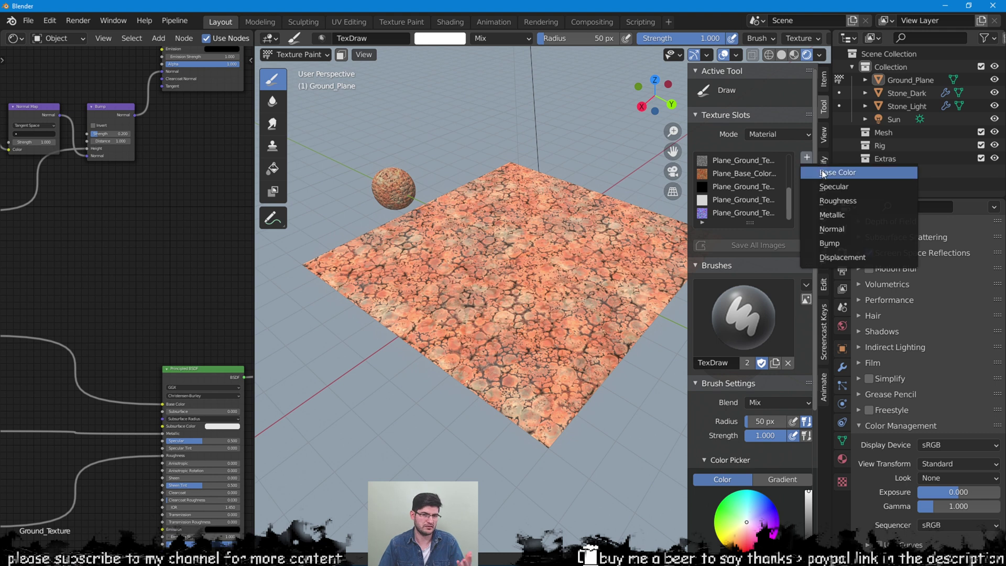
{"action": "left_click", "coordinate": [854, 175]}
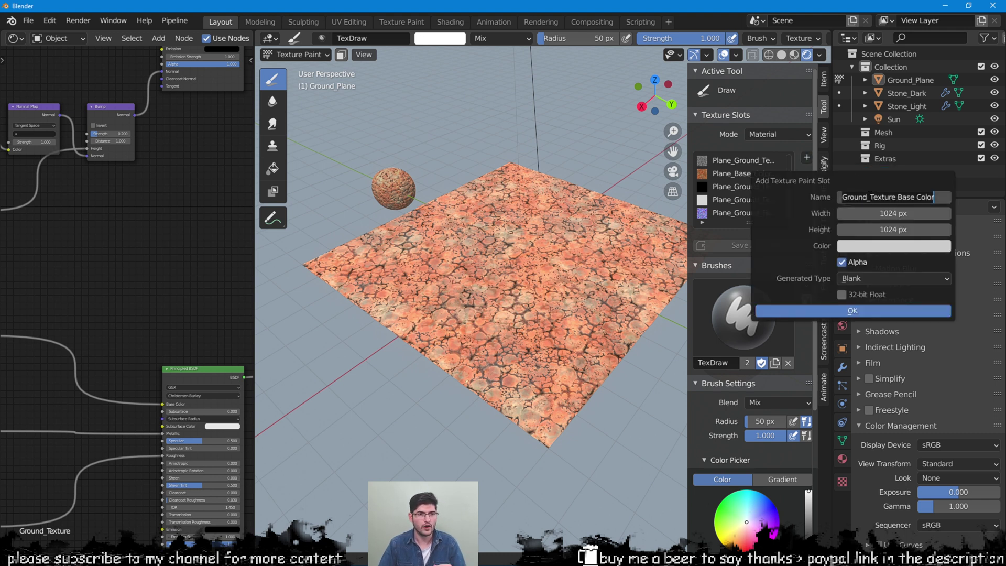
{"action": "type", "text": "M"}
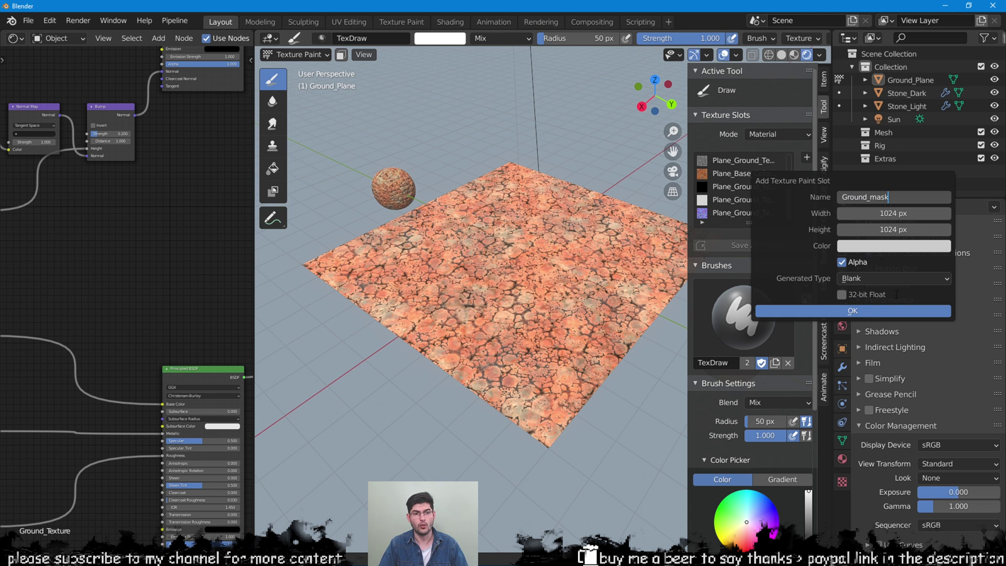
{"action": "left_click", "coordinate": [896, 247]}
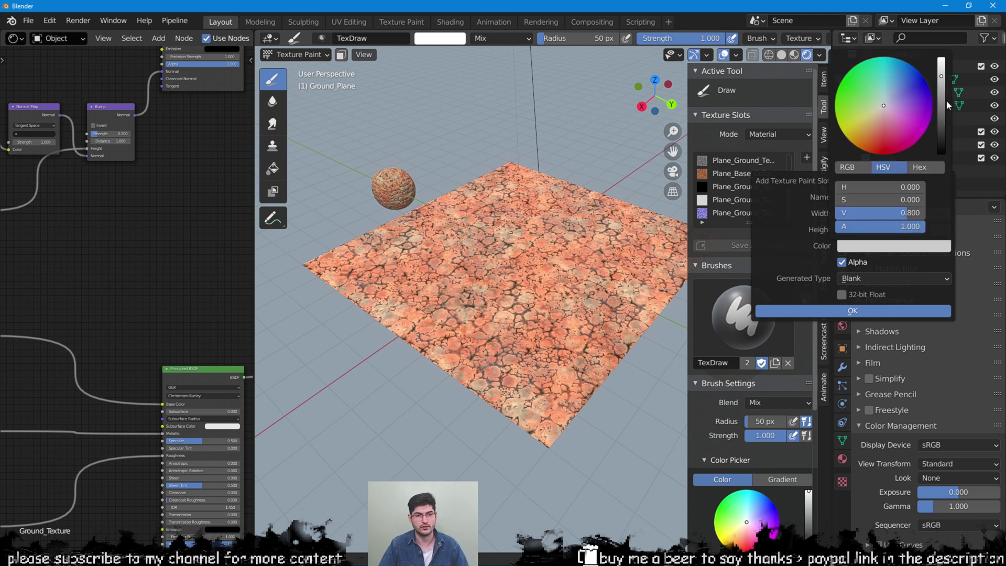
{"action": "left_click_drag", "start_coordinate": [944, 100], "coordinate": [942, 154]}
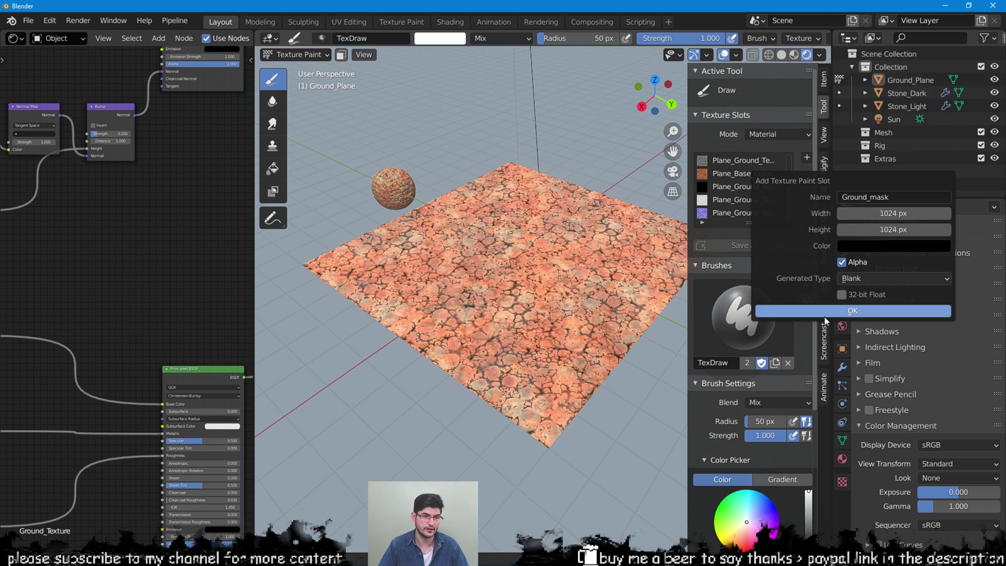
{"action": "left_click", "coordinate": [853, 311]}
Step: Connect the Ground_mask image node's Color output to the Mix Shader's Fac input
{"action": "mouse_move", "coordinate": [74, 259]}
{"action": "middle_mouse_down"}
{"action": "mouse_move", "coordinate": [37, 253]}
{"action": "mouse_move", "coordinate": [29, 269]}
{"action": "middle_mouse_up"}
{"action": "left_click_drag", "start_coordinate": [70, 225], "coordinate": [48, 213]}
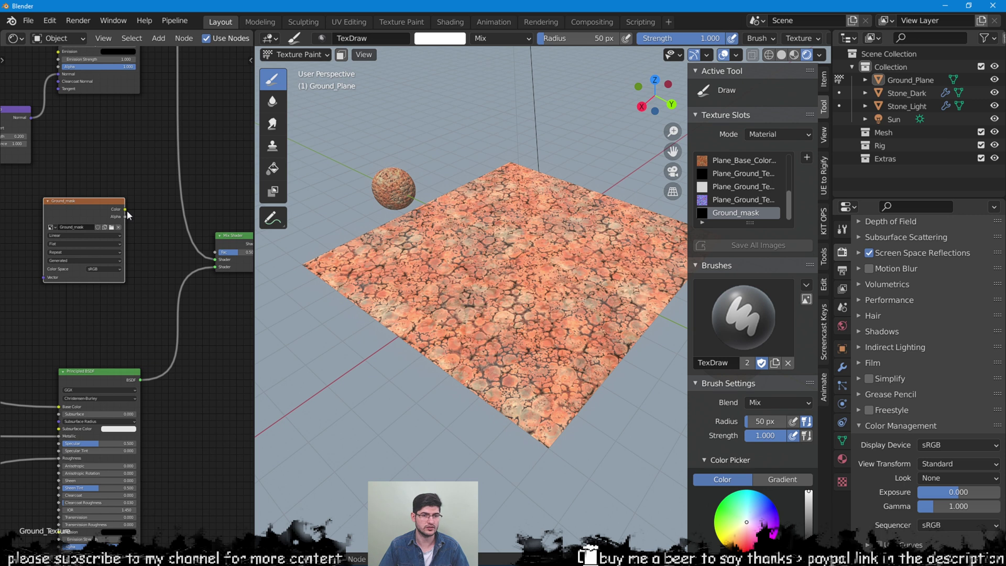
{"action": "left_click_drag", "start_coordinate": [125, 209], "coordinate": [222, 256]}
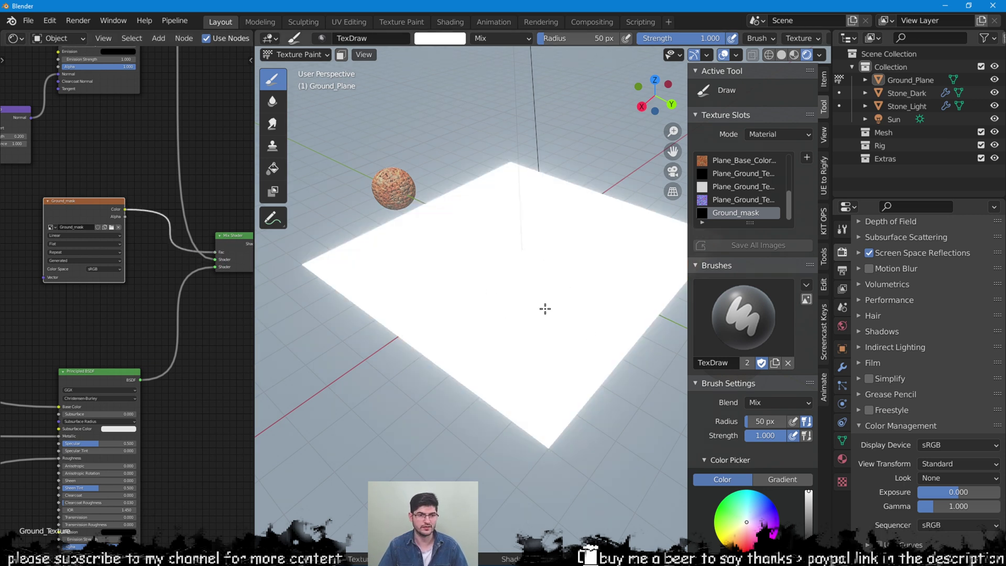
{"action": "mouse_move", "coordinate": [501, 302]}
{"action": "left_mouse_down"}
{"action": "mouse_move", "coordinate": [551, 246]}
{"action": "mouse_move", "coordinate": [503, 341]}
{"action": "mouse_move", "coordinate": [503, 252]}
{"action": "mouse_move", "coordinate": [420, 302]}
{"action": "mouse_move", "coordinate": [524, 231]}
{"action": "mouse_move", "coordinate": [367, 315]}
{"action": "mouse_move", "coordinate": [555, 204]}
{"action": "mouse_move", "coordinate": [396, 283]}
{"action": "mouse_move", "coordinate": [366, 311]}
{"action": "mouse_move", "coordinate": [330, 304]}
{"action": "mouse_move", "coordinate": [538, 171]}
{"action": "left_mouse_up"}
{"action": "mouse_move", "coordinate": [538, 171]}
{"action": "middle_mouse_down"}
{"action": "mouse_move", "coordinate": [543, 309]}
{"action": "mouse_move", "coordinate": [593, 403]}
{"action": "middle_mouse_up"}
{"action": "key", "text": "ctrl+z"}
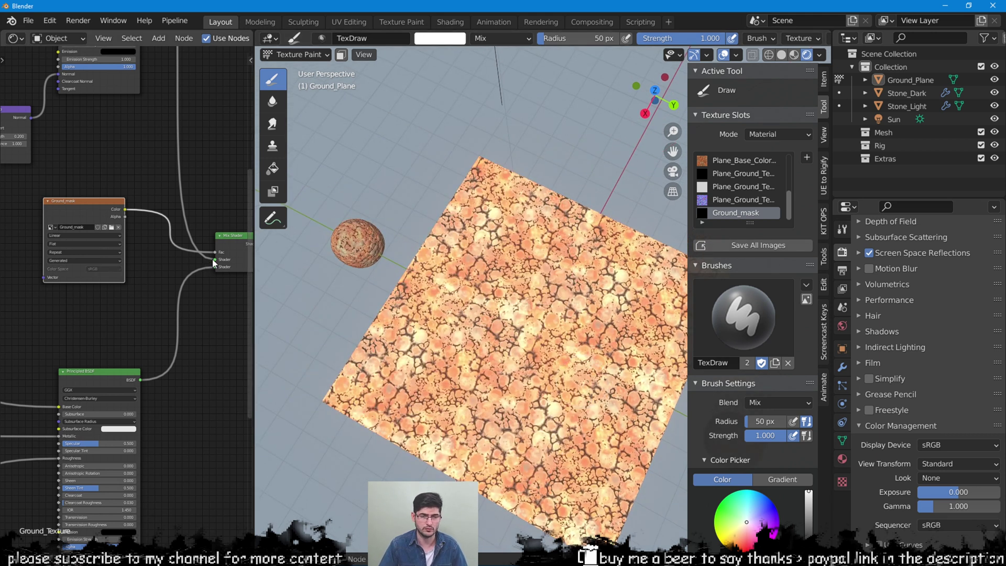
Step: Swap the two shader inputs of the Mix Shader
{"action": "left_click_drag", "start_coordinate": [214, 260], "coordinate": [216, 268]}
{"action": "middle_click_drag", "start_coordinate": [211, 282], "coordinate": [140, 269]}
{"action": "scroll", "coordinate": [204, 278], "scroll_direction": "up", "scroll_amount": 1}
Step: Paint a broad white strip on Ground_mask across the middle of the ground plane from edge to edge
{"action": "middle_click_drag", "start_coordinate": [491, 344], "coordinate": [552, 356]}
{"action": "mouse_move", "coordinate": [560, 246]}
{"action": "left_mouse_down"}
{"action": "mouse_move", "coordinate": [552, 420]}
{"action": "mouse_move", "coordinate": [533, 450]}
{"action": "mouse_move", "coordinate": [554, 449]}
{"action": "mouse_move", "coordinate": [589, 476]}
{"action": "left_mouse_up"}
{"action": "left_click_drag", "start_coordinate": [560, 248], "coordinate": [544, 279]}
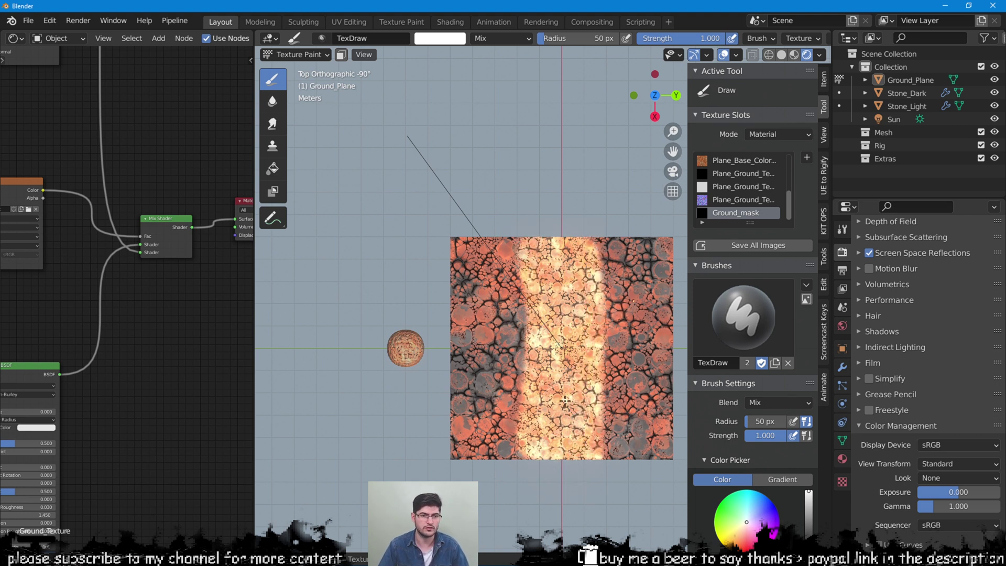
{"action": "mouse_move", "coordinate": [565, 384]}
{"action": "middle_mouse_down"}
{"action": "mouse_move", "coordinate": [561, 294]}
{"action": "mouse_move", "coordinate": [538, 333]}
{"action": "middle_mouse_up"}
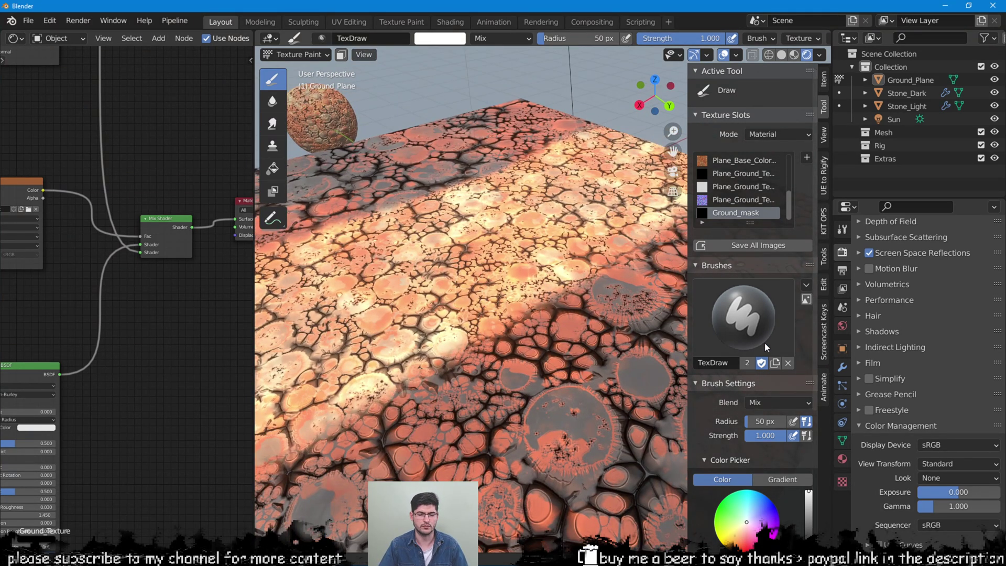
Step: Open the brush's Texture Mask settings and the brush's texture properties
{"action": "scroll", "coordinate": [764, 351], "scroll_direction": "down", "scroll_amount": 3}
{"action": "scroll", "coordinate": [764, 355], "scroll_direction": "down", "scroll_amount": 6}
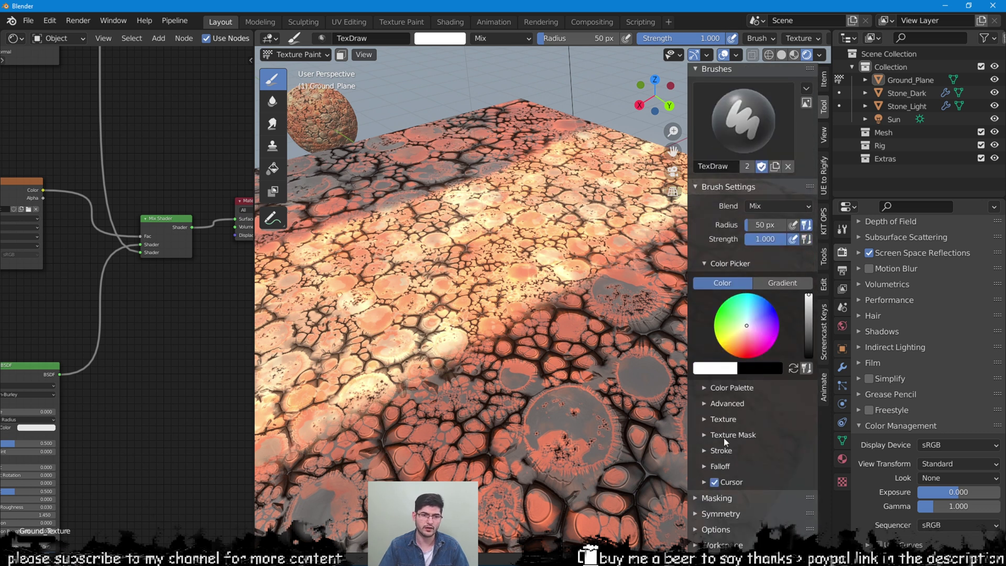
{"action": "left_click", "coordinate": [733, 434]}
{"action": "scroll", "coordinate": [735, 433], "scroll_direction": "down", "scroll_amount": 5}
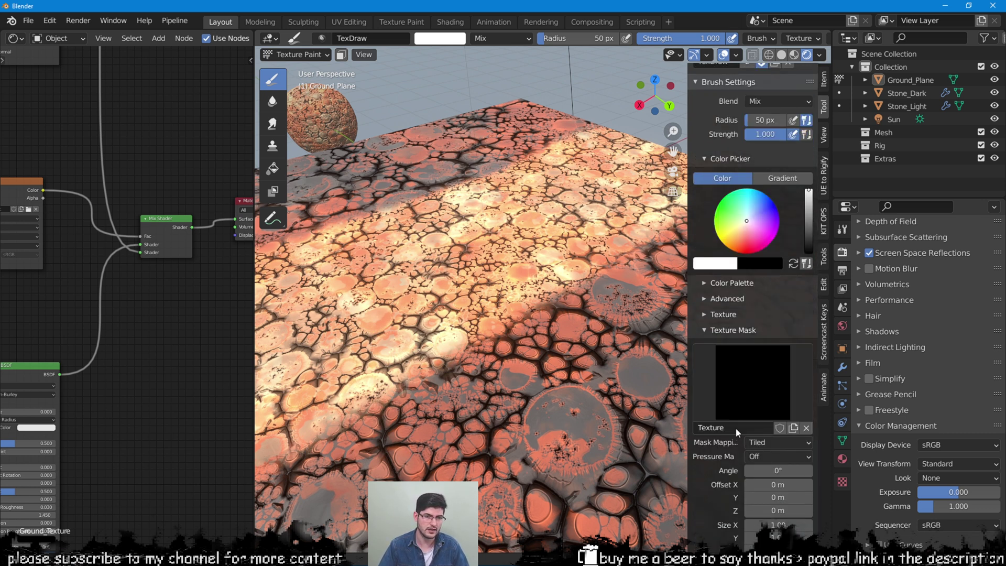
{"action": "left_click", "coordinate": [843, 481]}
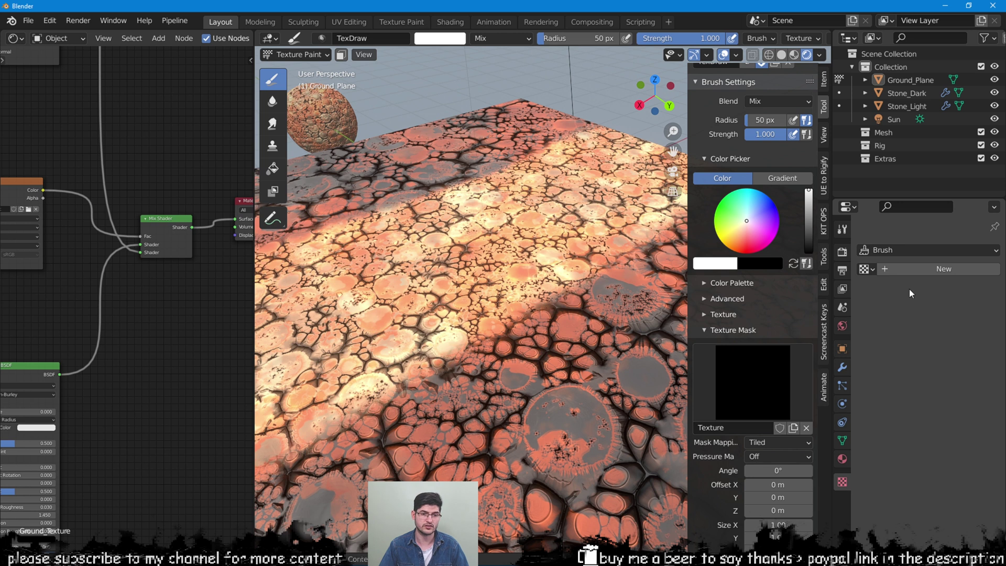
{"action": "left_click", "coordinate": [880, 270]}
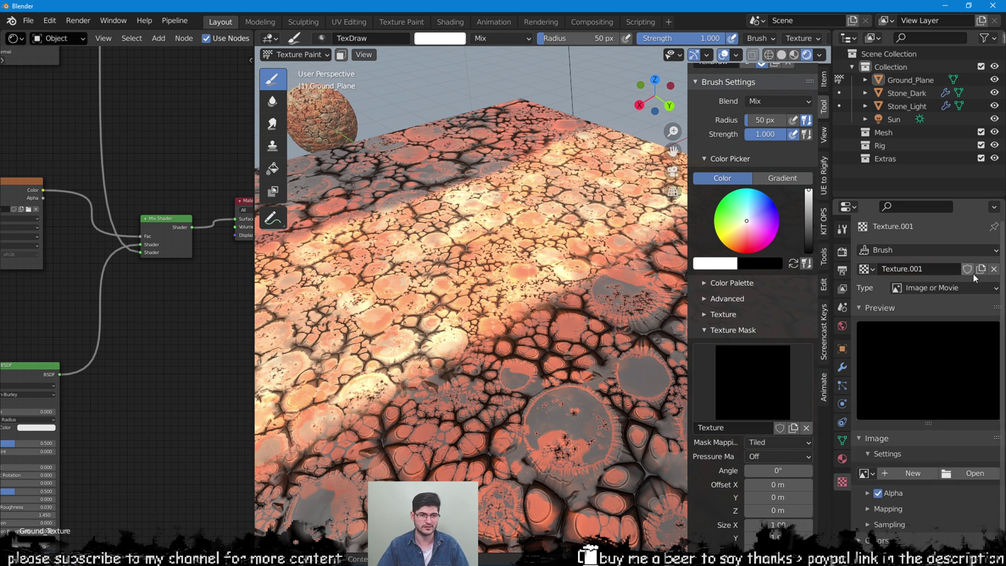
{"action": "left_click", "coordinate": [994, 269]}
{"action": "left_click", "coordinate": [990, 269]}
{"action": "left_click", "coordinate": [994, 269]}
Step: Assign the existing texture named Texture to the brush and set its type to Marble
{"action": "left_click", "coordinate": [866, 269]}
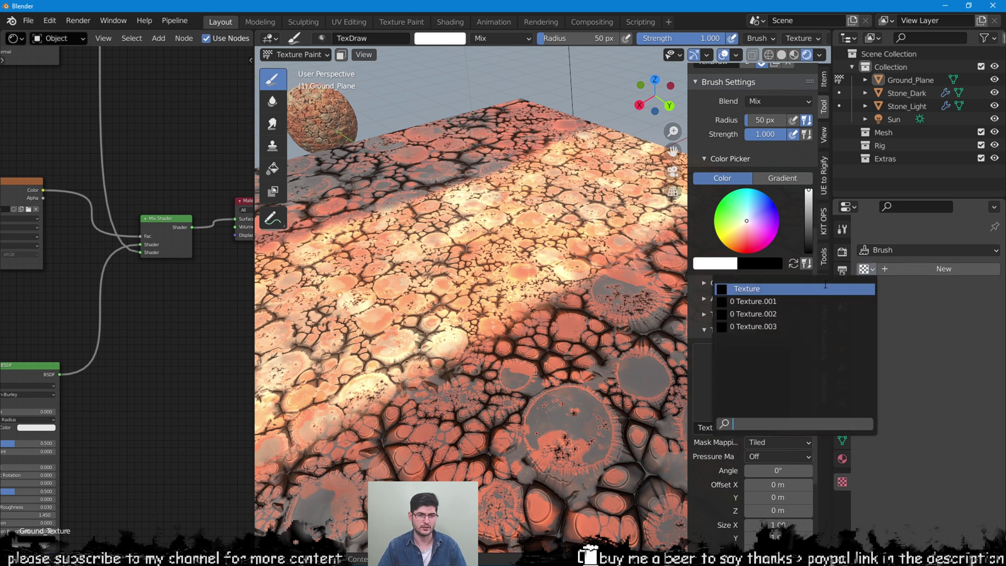
{"action": "left_click", "coordinate": [763, 289]}
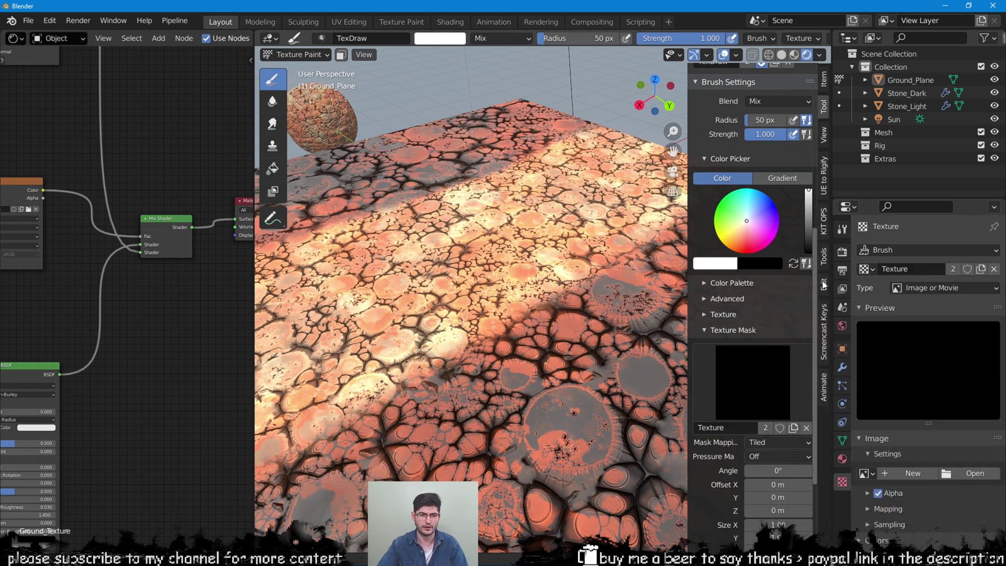
{"action": "left_click", "coordinate": [928, 288]}
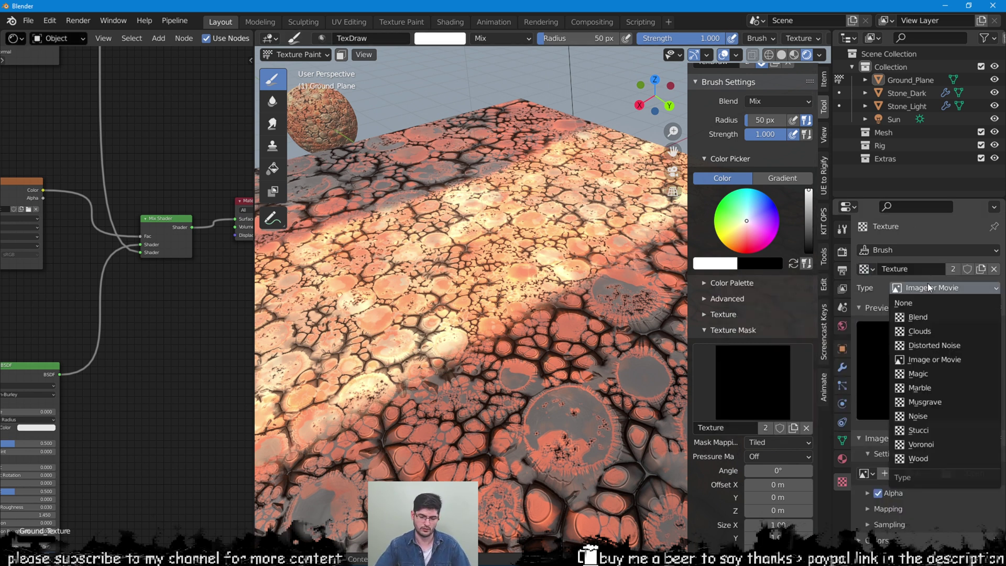
{"action": "left_click", "coordinate": [926, 384]}
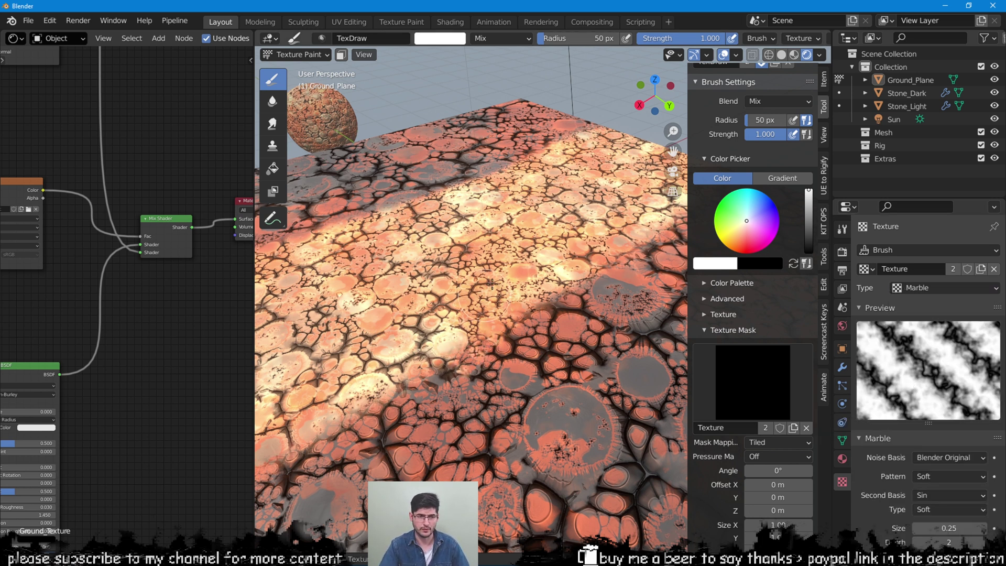
{"action": "scroll", "coordinate": [503, 350], "scroll_direction": "down", "scroll_amount": 2}
{"action": "scroll", "coordinate": [503, 350], "scroll_direction": "down", "scroll_amount": 2}
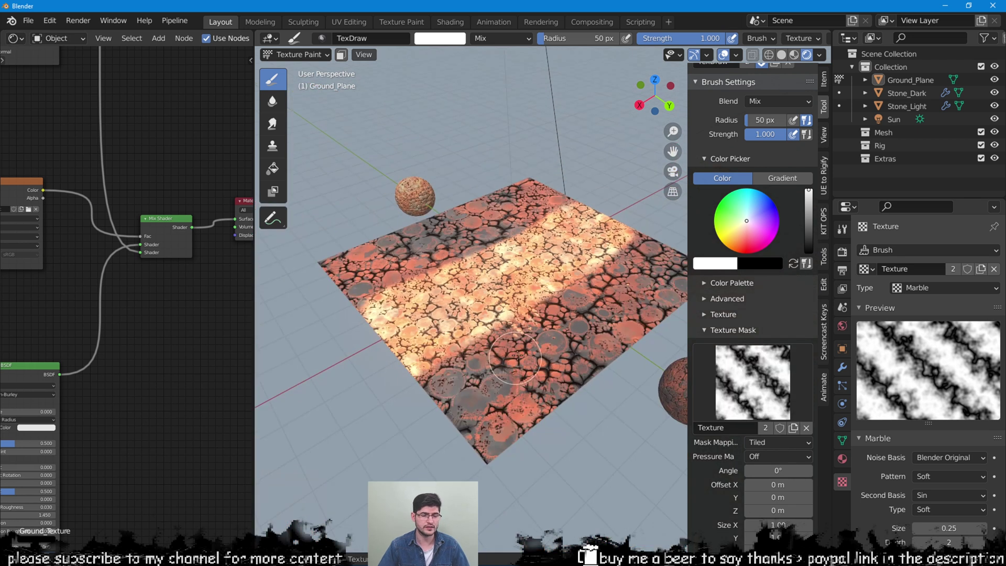
Step: Enlarge the brush to a 74 px radius and paint marble-textured strokes across the ground plane's middle, alternating between white and black
{"action": "left_click_drag", "start_coordinate": [544, 303], "coordinate": [610, 269]}
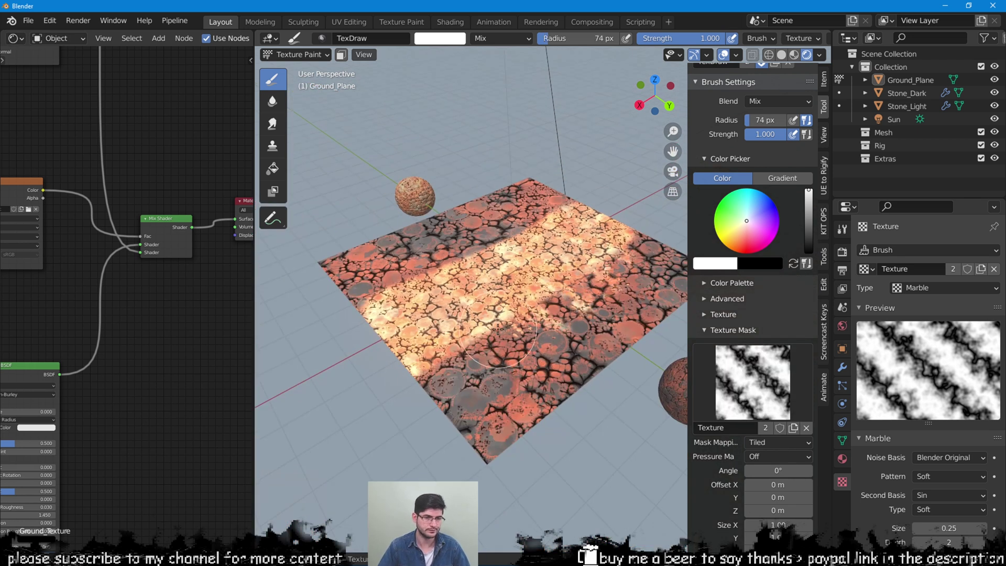
{"action": "mouse_move", "coordinate": [498, 329]}
{"action": "middle_mouse_down"}
{"action": "mouse_move", "coordinate": [577, 390]}
{"action": "mouse_move", "coordinate": [457, 270]}
{"action": "mouse_move", "coordinate": [507, 273]}
{"action": "middle_mouse_up"}
{"action": "key", "text": "x"}
{"action": "key", "text": "x"}
{"action": "mouse_move", "coordinate": [530, 262]}
{"action": "left_mouse_down"}
{"action": "mouse_move", "coordinate": [439, 304]}
{"action": "mouse_move", "coordinate": [429, 341]}
{"action": "left_mouse_up"}
{"action": "middle_click_drag", "start_coordinate": [435, 341], "coordinate": [470, 260], "text": "shift"}
{"action": "key", "text": "x"}
{"action": "left_click_drag", "start_coordinate": [461, 314], "coordinate": [545, 341]}
{"action": "key", "text": "x"}
{"action": "left_click_drag", "start_coordinate": [419, 314], "coordinate": [540, 340]}
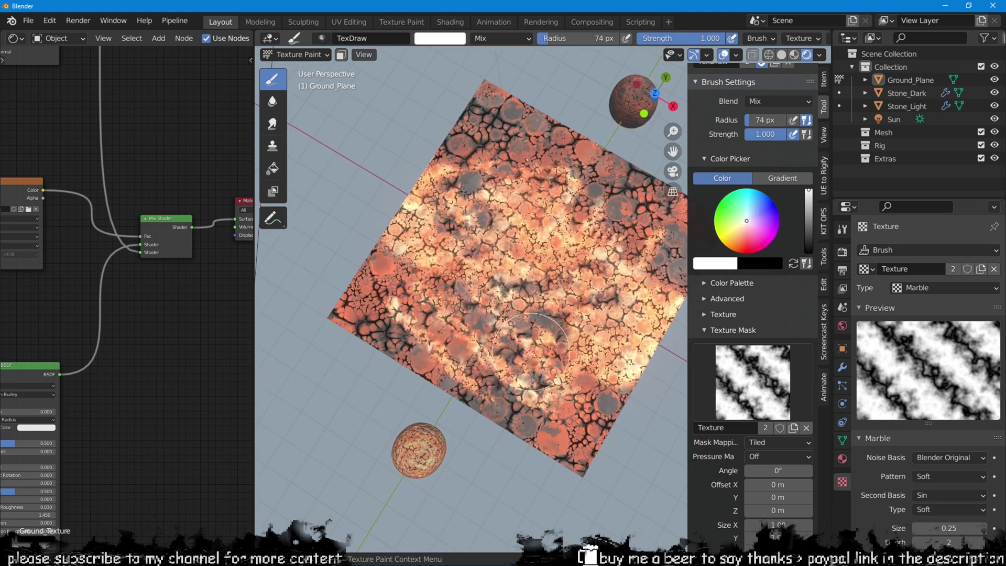
Step: Set the brush texture type to Clouds and paint over the middle of the ground plane, switching between the two brush colors
{"action": "key", "text": "x"}
{"action": "left_click", "coordinate": [938, 287]}
{"action": "left_click", "coordinate": [921, 332]}
{"action": "key", "text": "x"}
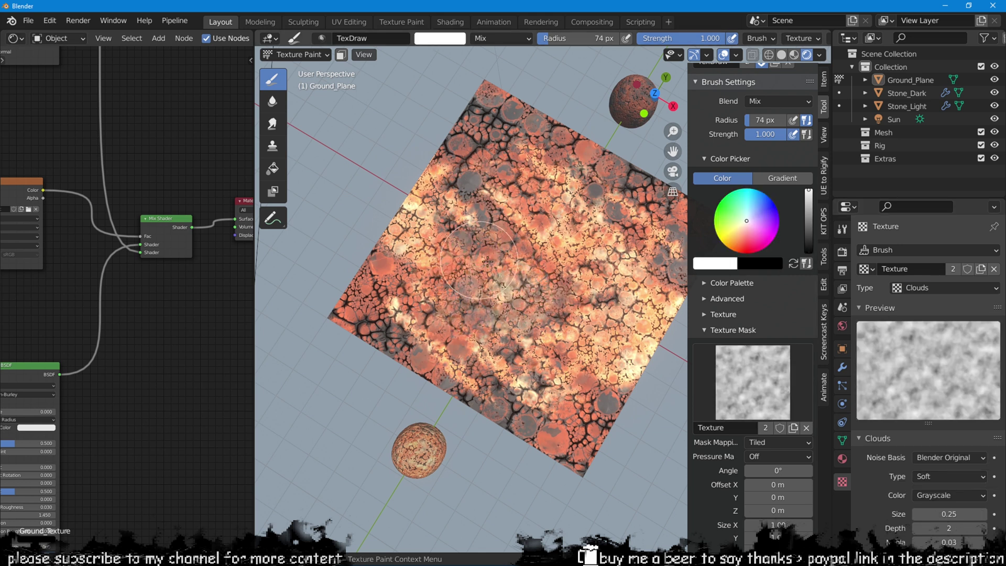
{"action": "mouse_move", "coordinate": [526, 287]}
{"action": "left_mouse_down"}
{"action": "mouse_move", "coordinate": [514, 351]}
{"action": "mouse_move", "coordinate": [588, 315]}
{"action": "mouse_move", "coordinate": [602, 320]}
{"action": "mouse_move", "coordinate": [598, 336]}
{"action": "left_mouse_up"}
{"action": "key", "text": "x"}
{"action": "key", "text": "x"}
Step: Set the brush texture type to Voronoi and enlarge the brush radius to 137 px
{"action": "left_click", "coordinate": [944, 287]}
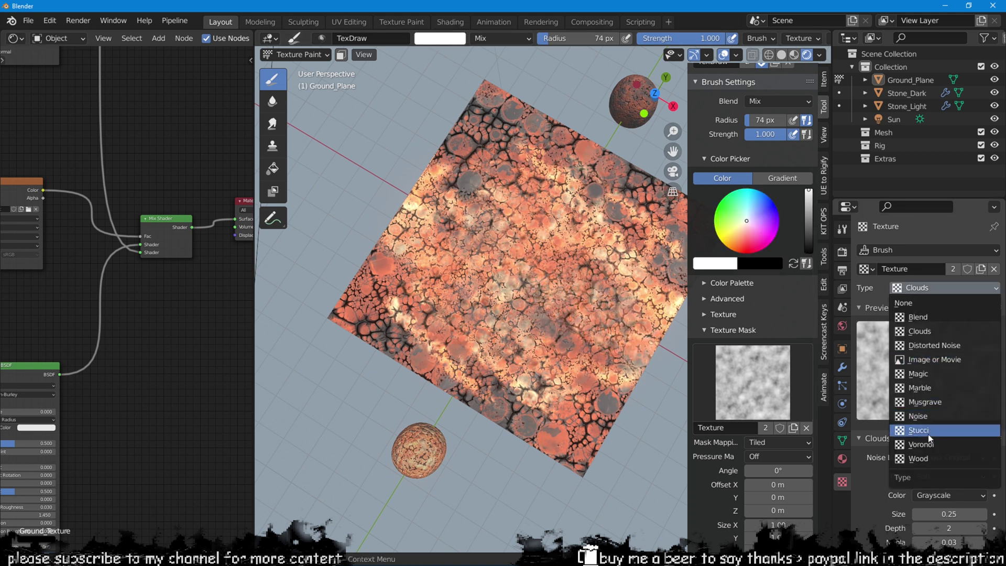
{"action": "left_click", "coordinate": [923, 464]}
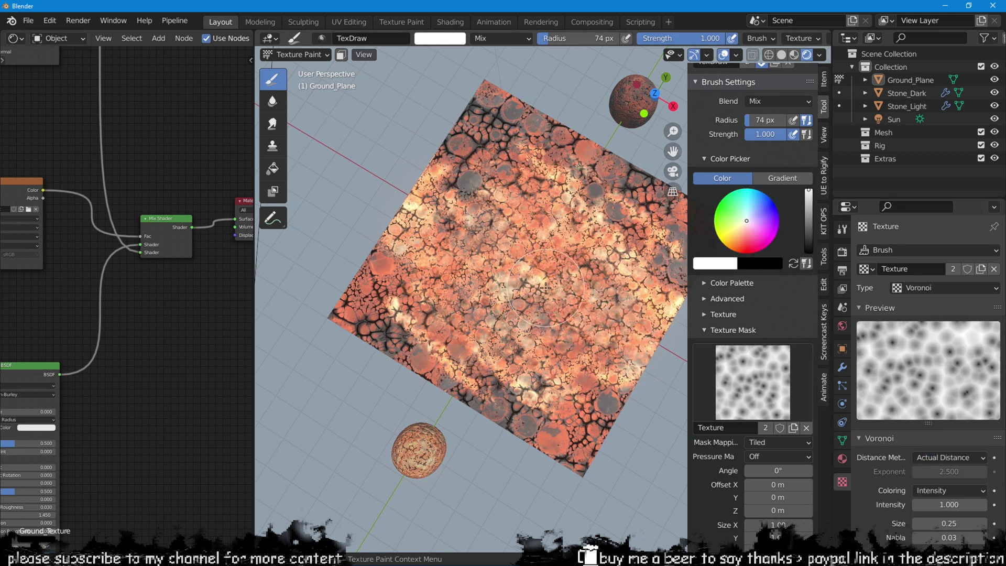
{"action": "key", "text": "f"}
{"action": "middle_click_drag", "start_coordinate": [577, 315], "coordinate": [363, 237]}
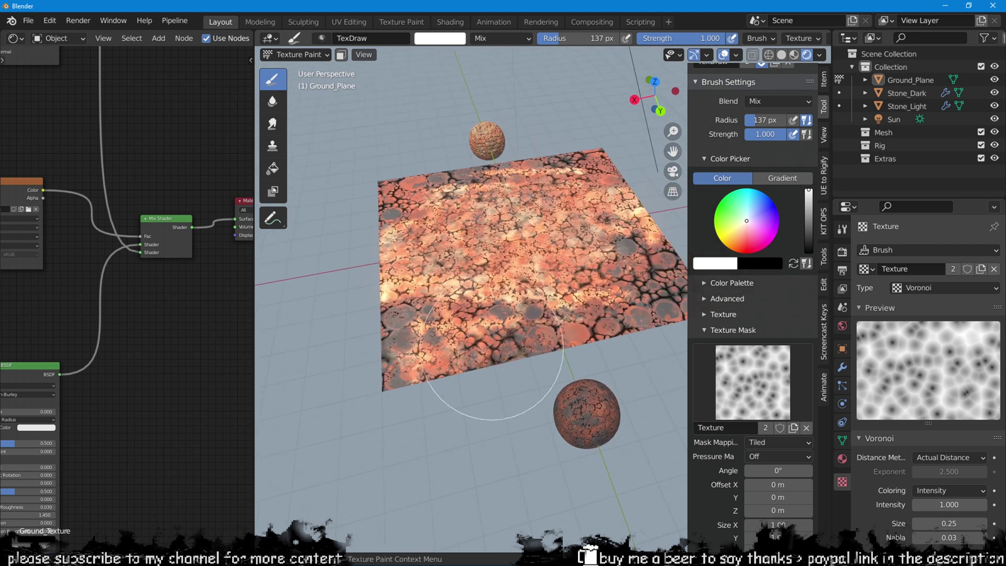
Step: Set the scale of the dark stone texture's Mapping node to 0.3 on all axes
{"action": "middle_click_drag", "start_coordinate": [545, 343], "coordinate": [571, 303]}
{"action": "middle_click_drag", "start_coordinate": [174, 309], "coordinate": [151, 238]}
{"action": "scroll", "coordinate": [81, 296], "scroll_direction": "down", "scroll_amount": 2}
{"action": "scroll", "coordinate": [123, 255], "scroll_direction": "up", "scroll_amount": 3}
{"action": "middle_click_drag", "start_coordinate": [201, 501], "coordinate": [187, 139]}
{"action": "type", "text": ".3"}
{"action": "key", "text": "Return"}
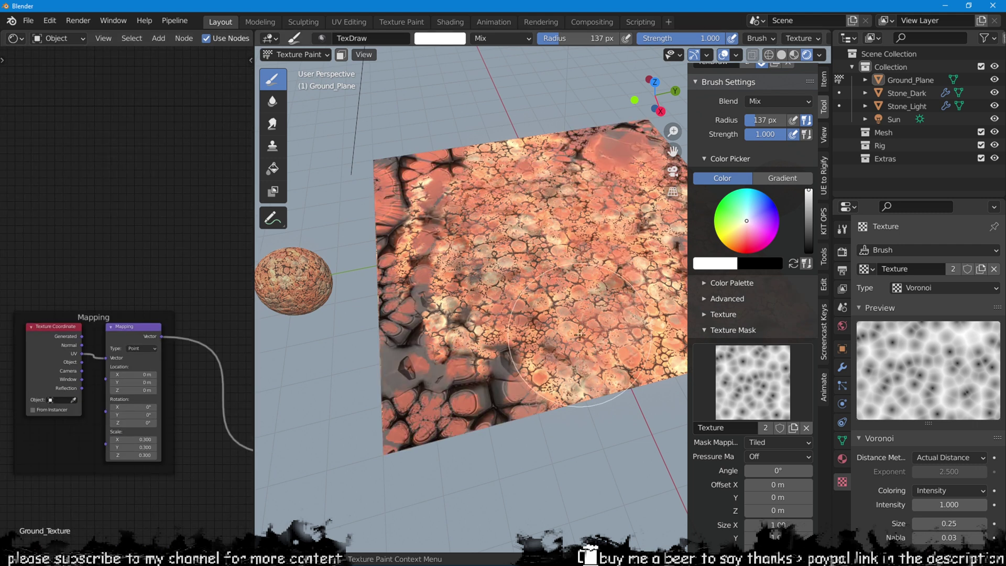
Step: Set the scale of the dark stone texture's Mapping node to 2 on all axes
{"action": "middle_click_drag", "start_coordinate": [399, 315], "coordinate": [377, 347]}
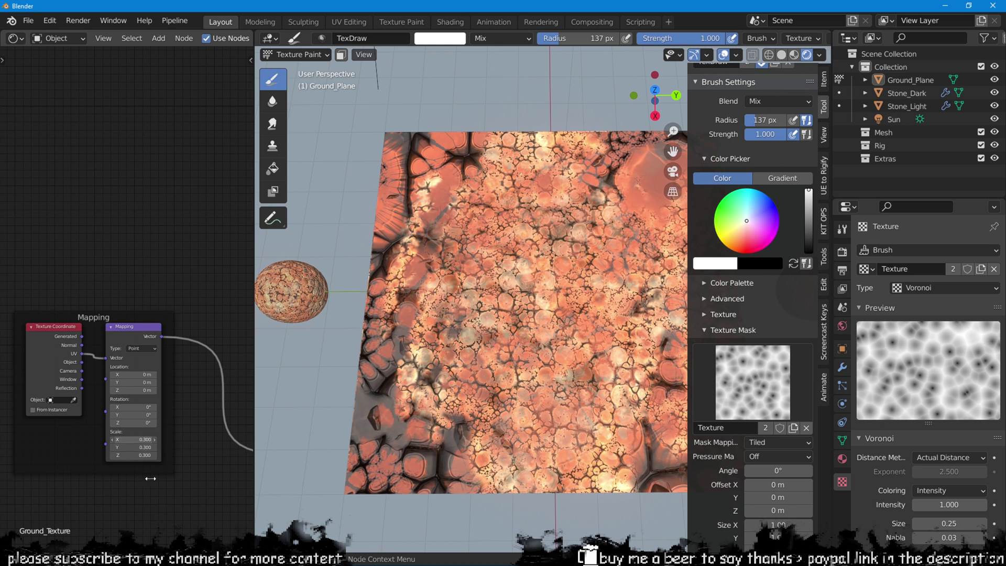
{"action": "type", "text": "2"}
{"action": "key", "text": "Return"}
Step: Set the scale of the light stone texture's Mapping node to 5 on all axes
{"action": "middle_click_drag", "start_coordinate": [166, 429], "coordinate": [201, 137]}
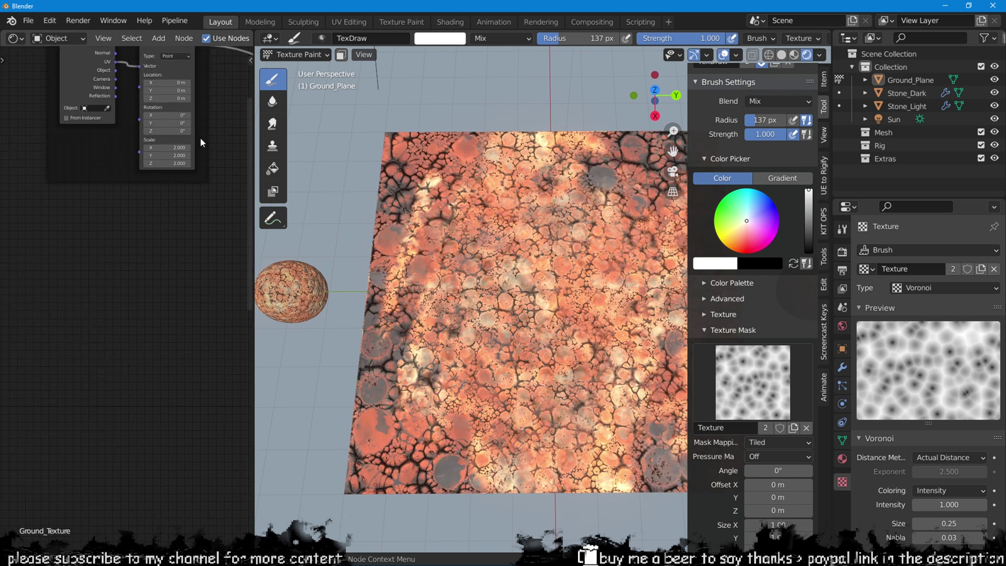
{"action": "left_click", "coordinate": [174, 149]}
{"action": "type", "text": "5"}
{"action": "key", "text": "Return"}
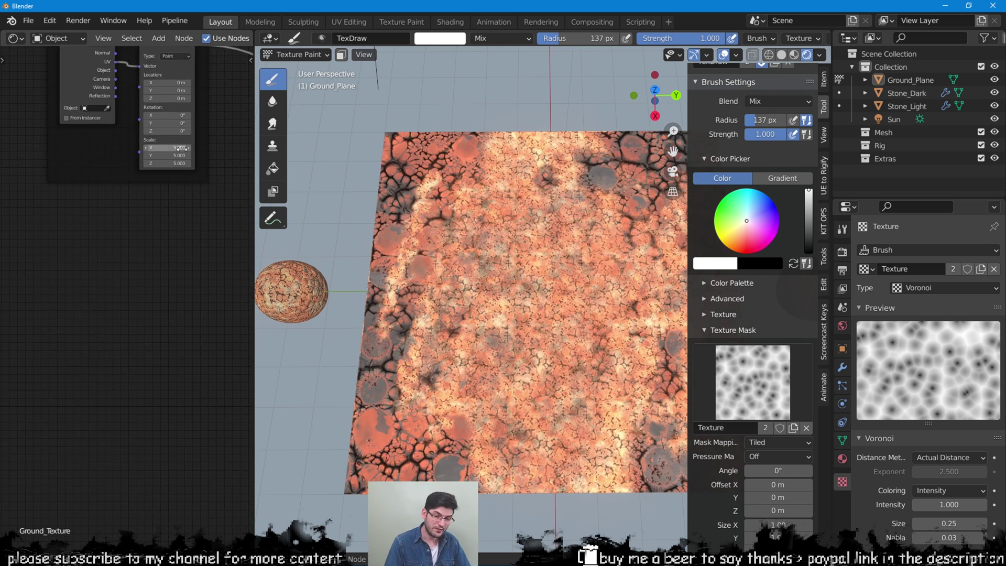
Step: Paint black Voronoi-textured strokes on the ground plane to bring back dark stone patches, and restore white as the brush color
{"action": "mouse_move", "coordinate": [465, 347]}
{"action": "middle_mouse_down"}
{"action": "mouse_move", "coordinate": [461, 324]}
{"action": "mouse_move", "coordinate": [477, 354]}
{"action": "middle_mouse_up"}
{"action": "scroll", "coordinate": [454, 336], "scroll_direction": "up", "scroll_amount": 4}
{"action": "scroll", "coordinate": [472, 357], "scroll_direction": "down", "scroll_amount": 4}
{"action": "key", "text": "x"}
{"action": "mouse_move", "coordinate": [391, 368]}
{"action": "left_mouse_down"}
{"action": "mouse_move", "coordinate": [410, 337]}
{"action": "mouse_move", "coordinate": [488, 322]}
{"action": "left_mouse_up"}
{"action": "left_click_drag", "start_coordinate": [571, 314], "coordinate": [491, 336]}
{"action": "middle_click_drag", "start_coordinate": [480, 339], "coordinate": [353, 370], "text": "shift"}
{"action": "mouse_move", "coordinate": [555, 362]}
{"action": "left_mouse_down"}
{"action": "mouse_move", "coordinate": [582, 370]}
{"action": "mouse_move", "coordinate": [608, 336]}
{"action": "mouse_move", "coordinate": [550, 241]}
{"action": "left_mouse_up"}
{"action": "key", "text": "x"}
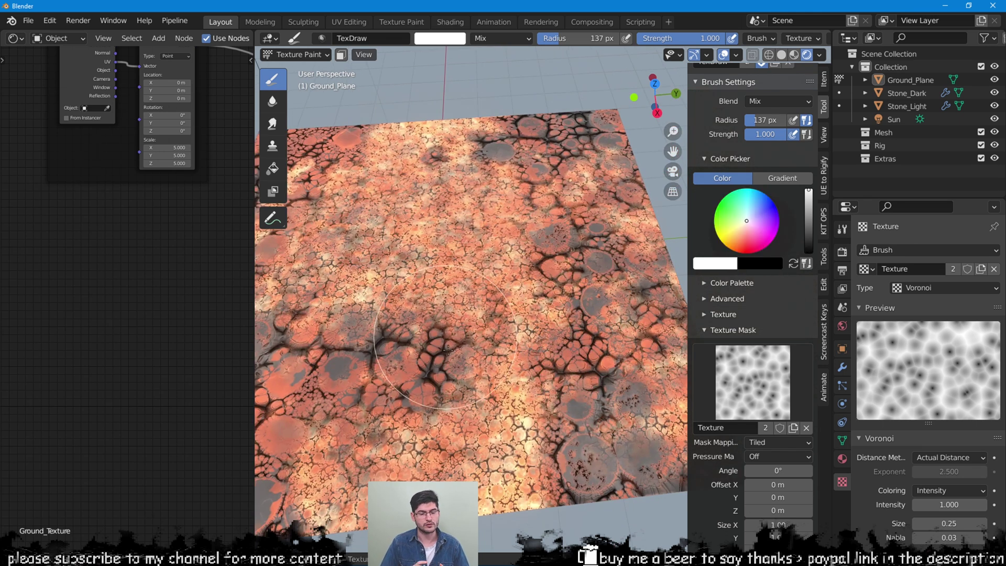
{"action": "scroll", "coordinate": [419, 273], "scroll_direction": "down", "scroll_amount": 4}
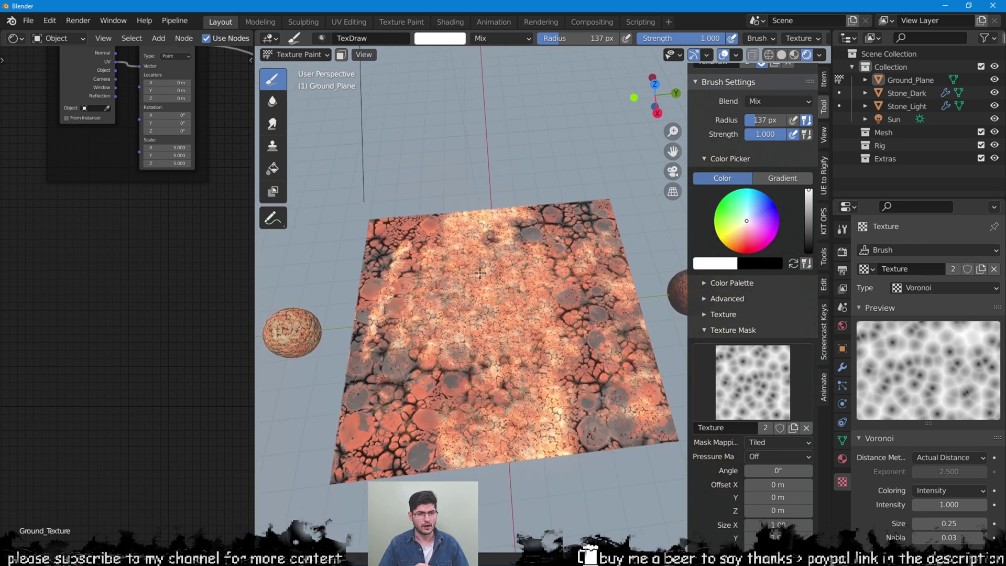
Step: Set the brush texture type to Blend, reduce the radius to 89 px and paint white along the middle of the ground plane
{"action": "left_click", "coordinate": [926, 288]}
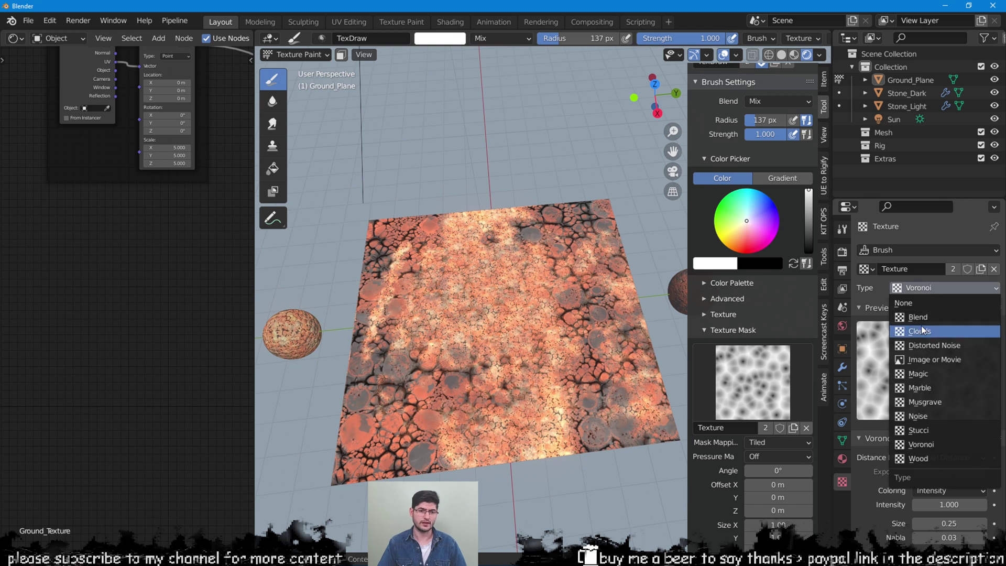
{"action": "left_click", "coordinate": [920, 317]}
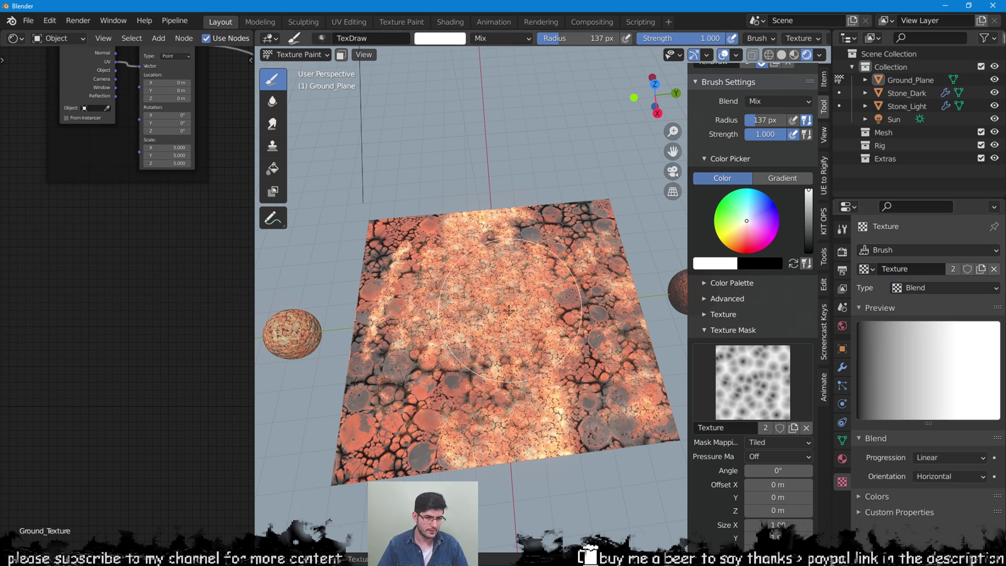
{"action": "scroll", "coordinate": [509, 310], "scroll_direction": "up", "scroll_amount": 3}
{"action": "key", "text": "bracketleft"}
{"action": "key", "text": "bracketleft"}
{"action": "key", "text": "bracketleft"}
{"action": "key", "text": "bracketleft"}
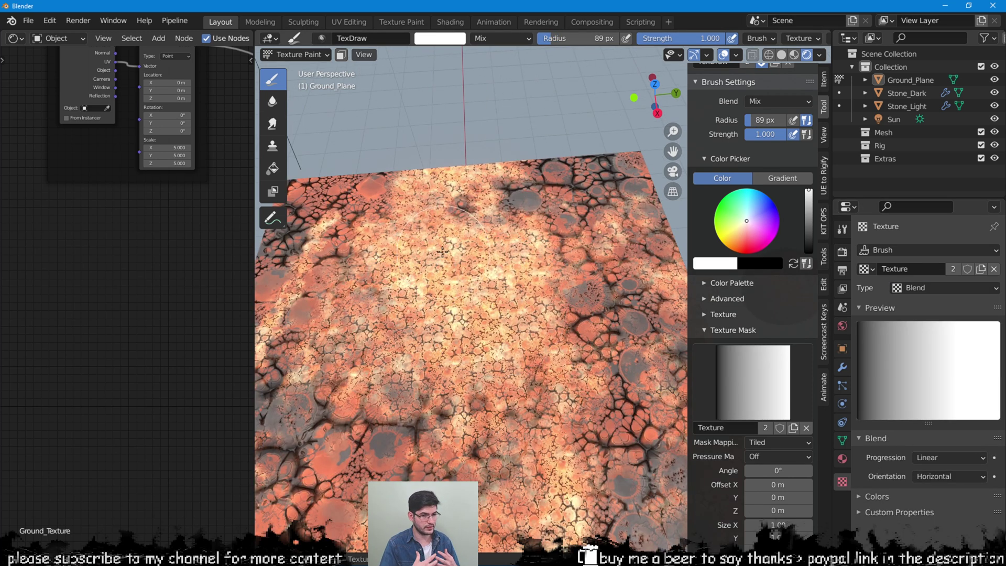
{"action": "middle_click_drag", "start_coordinate": [494, 382], "coordinate": [533, 394]}
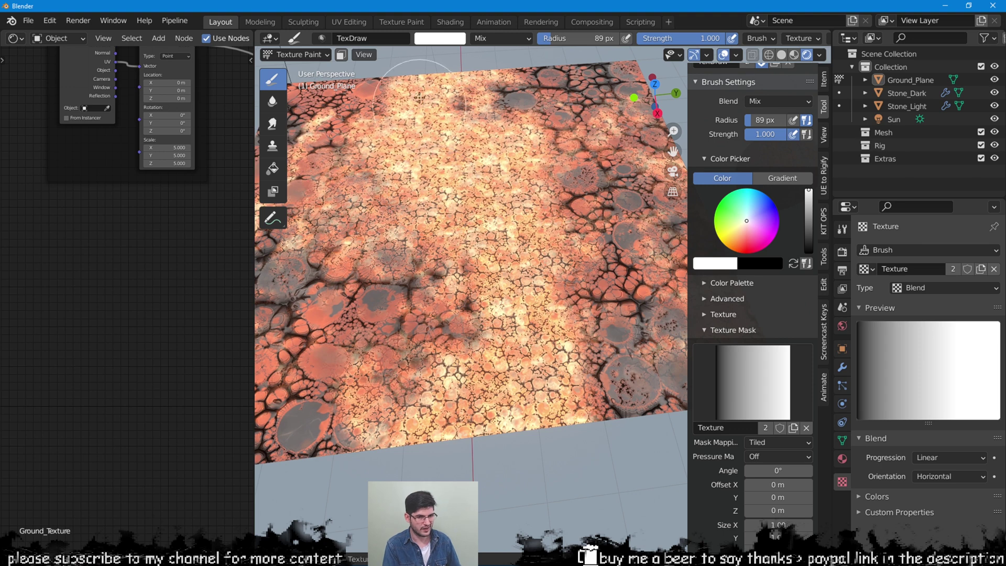
Step: Switch the ground plane from Texture Paint to Object Mode and start Walk Navigation
{"action": "scroll", "coordinate": [460, 171], "scroll_direction": "down", "scroll_amount": 5}
{"action": "middle_click_drag", "start_coordinate": [460, 171], "coordinate": [327, 216]}
{"action": "scroll", "coordinate": [407, 258], "scroll_direction": "up", "scroll_amount": 4}
{"action": "mouse_move", "coordinate": [407, 258]}
{"action": "middle_mouse_down"}
{"action": "mouse_move", "coordinate": [515, 316]}
{"action": "mouse_move", "coordinate": [522, 298]}
{"action": "mouse_move", "coordinate": [504, 294]}
{"action": "mouse_move", "coordinate": [465, 362]}
{"action": "mouse_move", "coordinate": [455, 315]}
{"action": "middle_mouse_up"}
{"action": "key", "text": "q"}
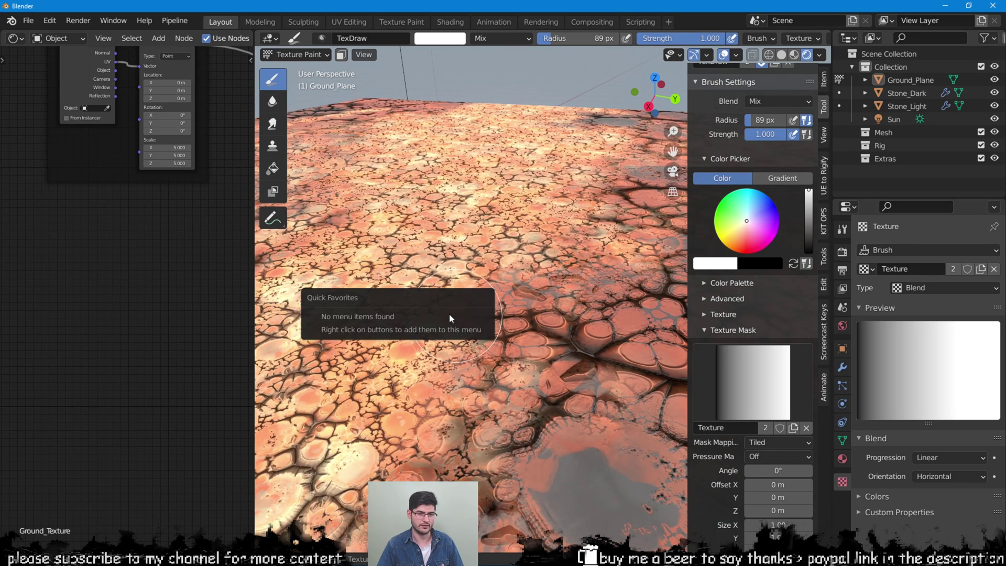
{"action": "left_click", "coordinate": [297, 55]}
{"action": "left_click", "coordinate": [299, 50]}
{"action": "key", "text": "q"}
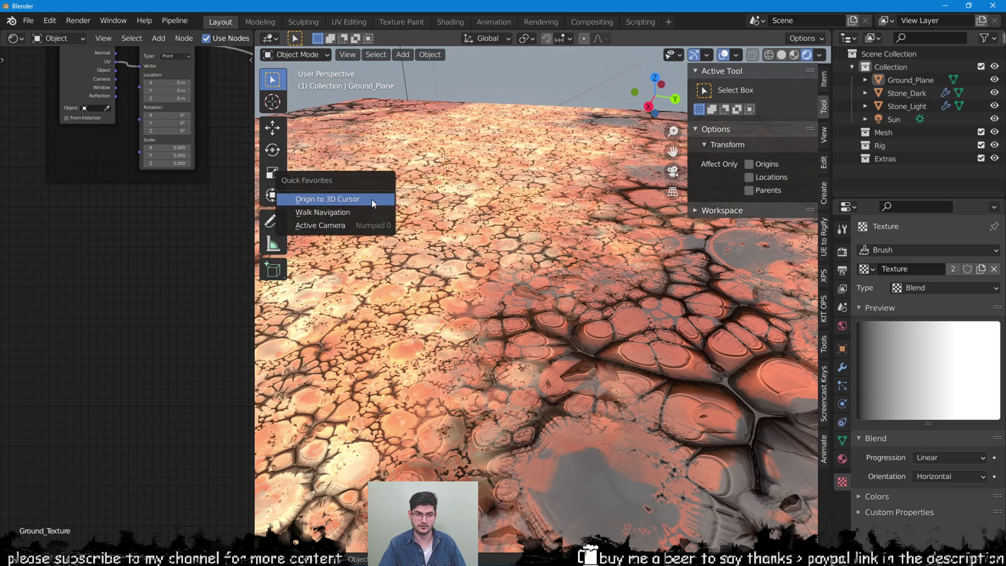
{"action": "left_click", "coordinate": [358, 211]}
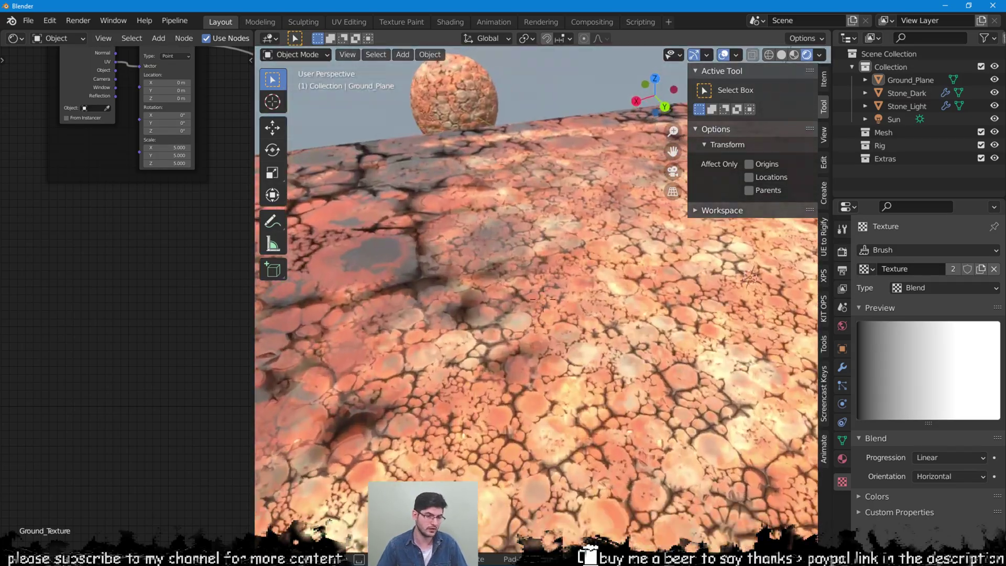
Step: Walk over the ground plane and examine how the light and dark stones blend up close
{"action": "key", "text": "s"}
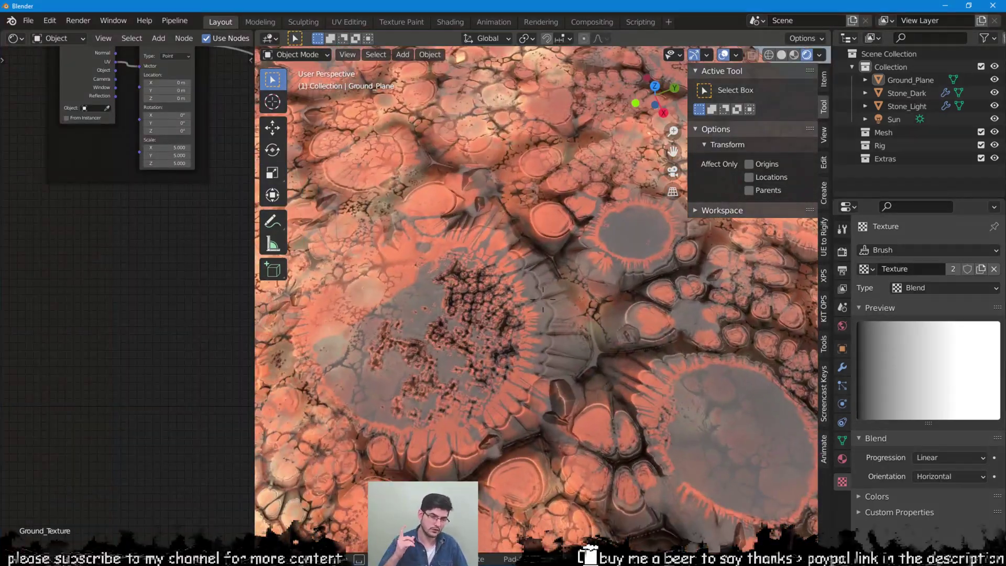
{"action": "key", "text": "s"}
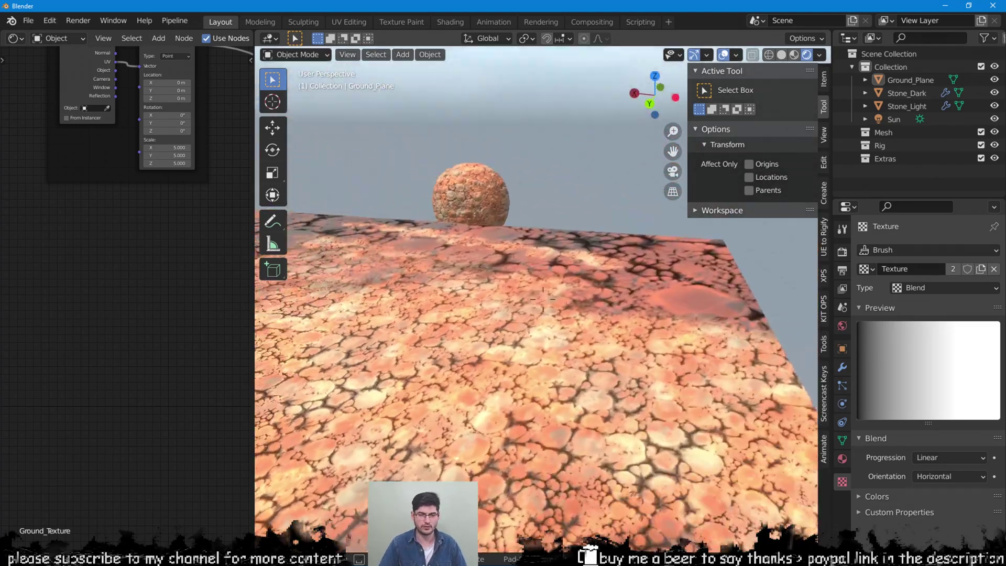
{"action": "key", "text": "w"}
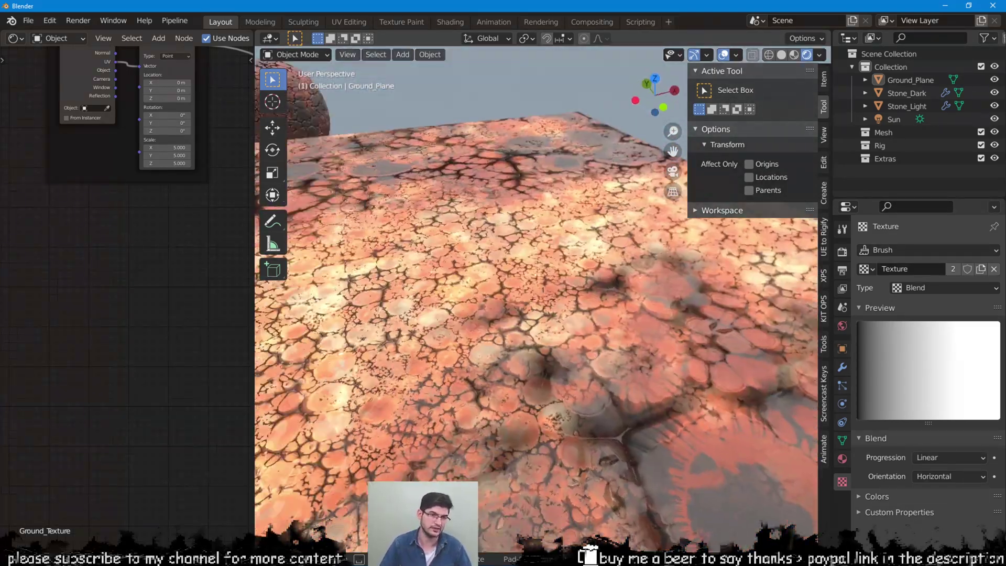
{"action": "key", "text": "s"}
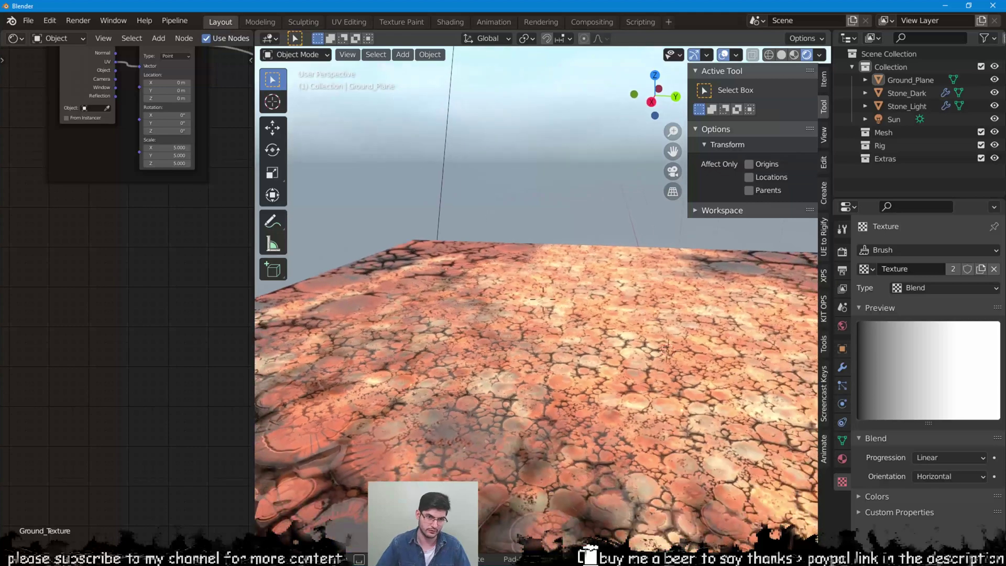